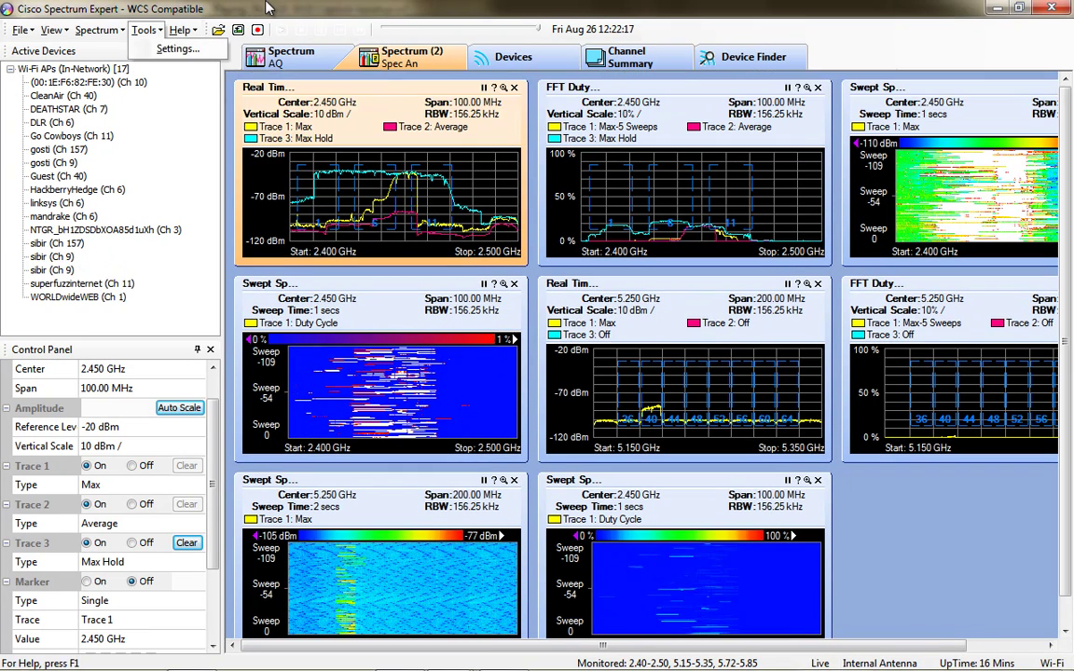
# - Look through the Tools menu options, then close it
pyautogui.click(268, 13)
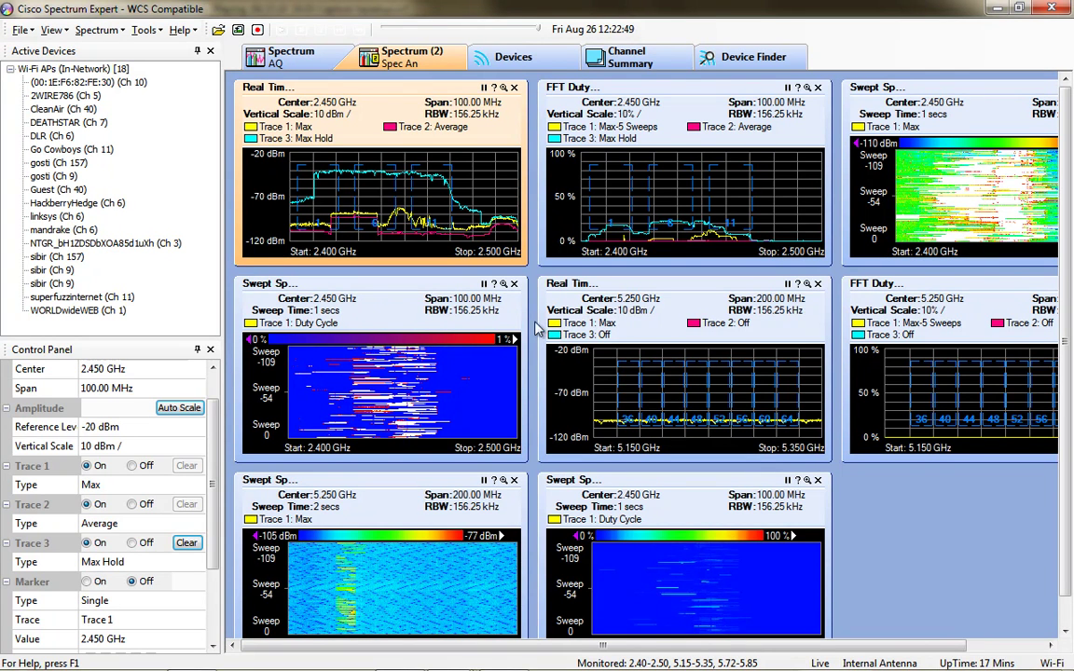
# - Set the 5.250 GHz real-time plot to Center Freq/Span and raise its centre to 5.241 GHz
pyautogui.click(669, 308)
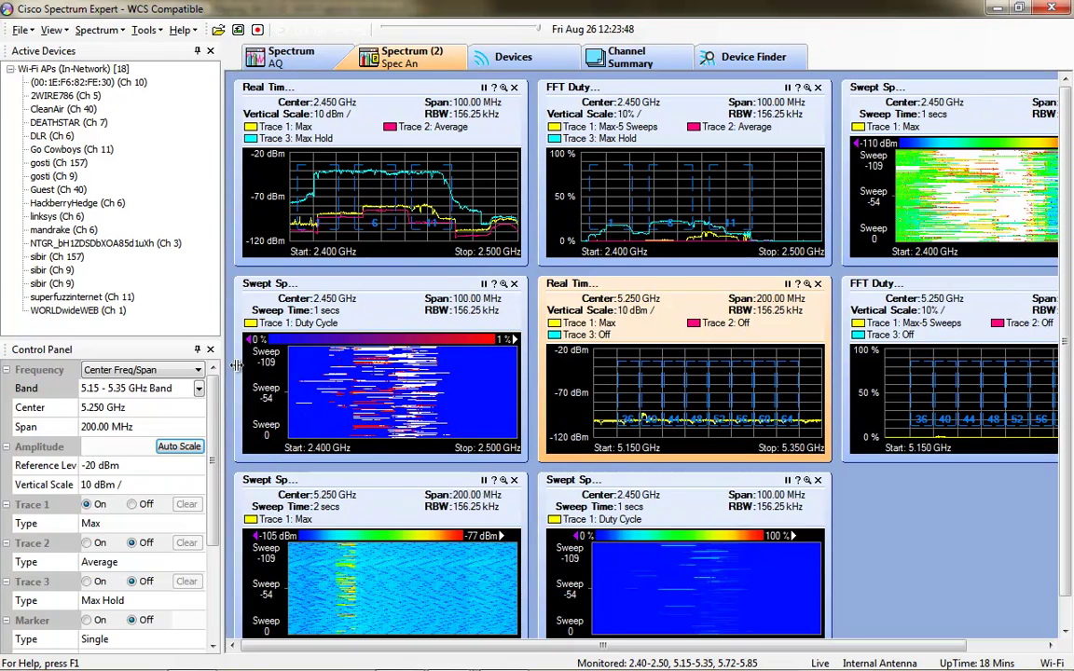
pyautogui.moveTo(239, 373); pyautogui.dragTo(257, 373)
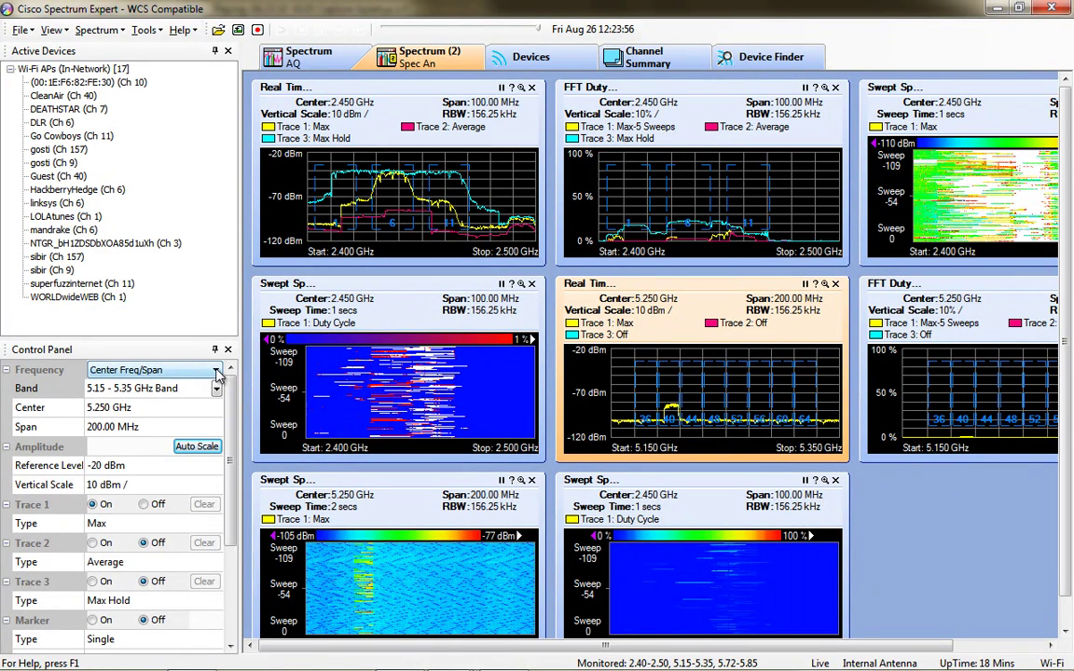
pyautogui.click(216, 371)
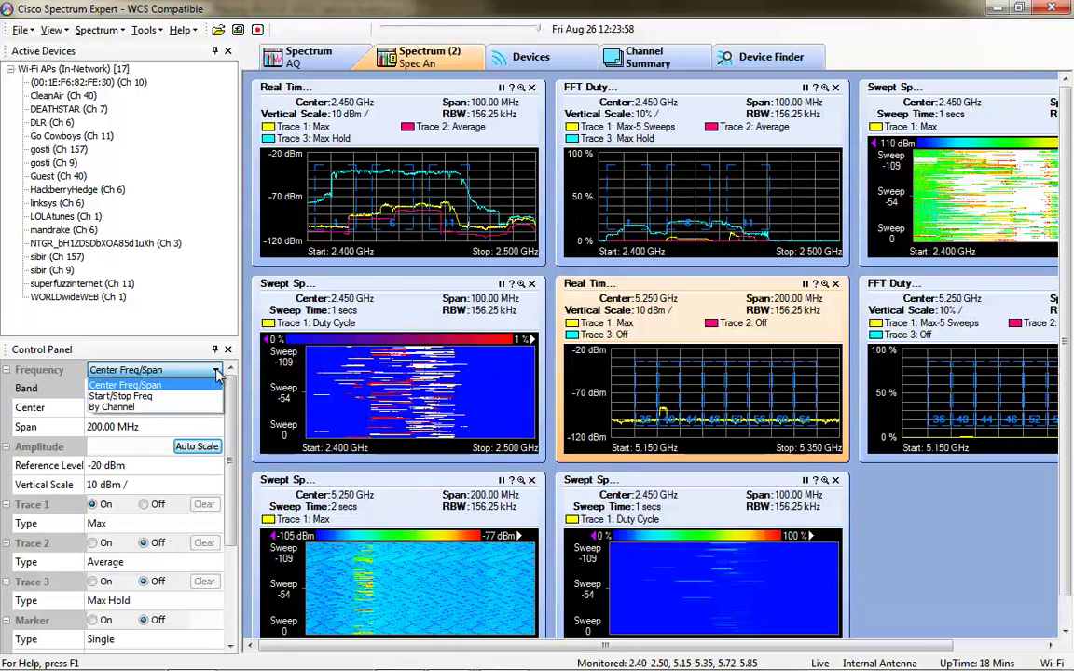
pyautogui.click(175, 408)
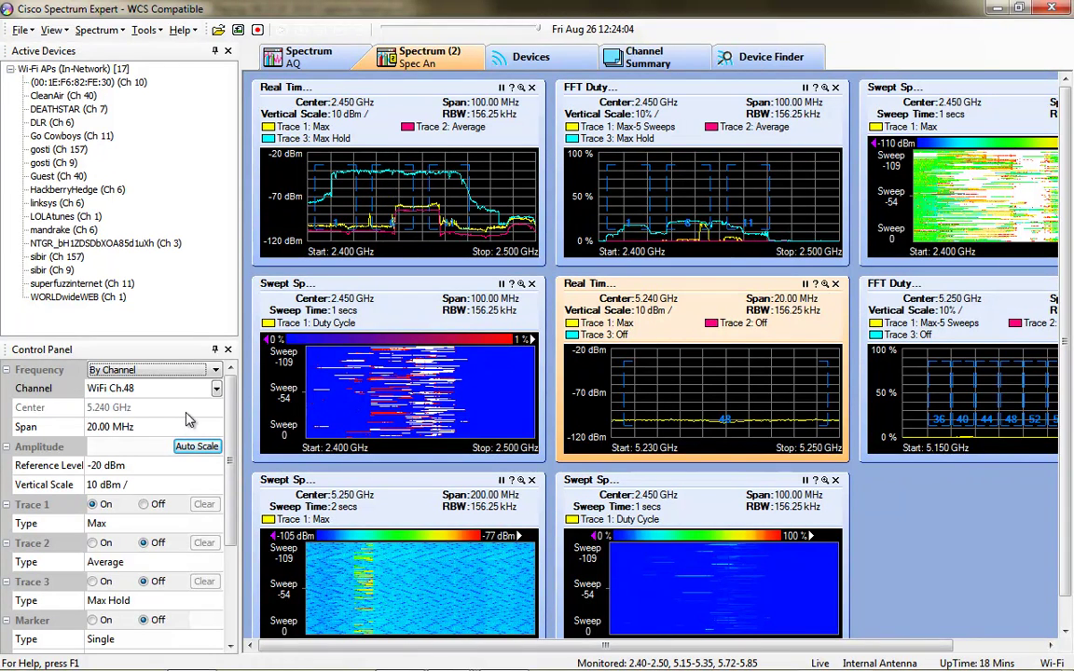
pyautogui.click(196, 410)
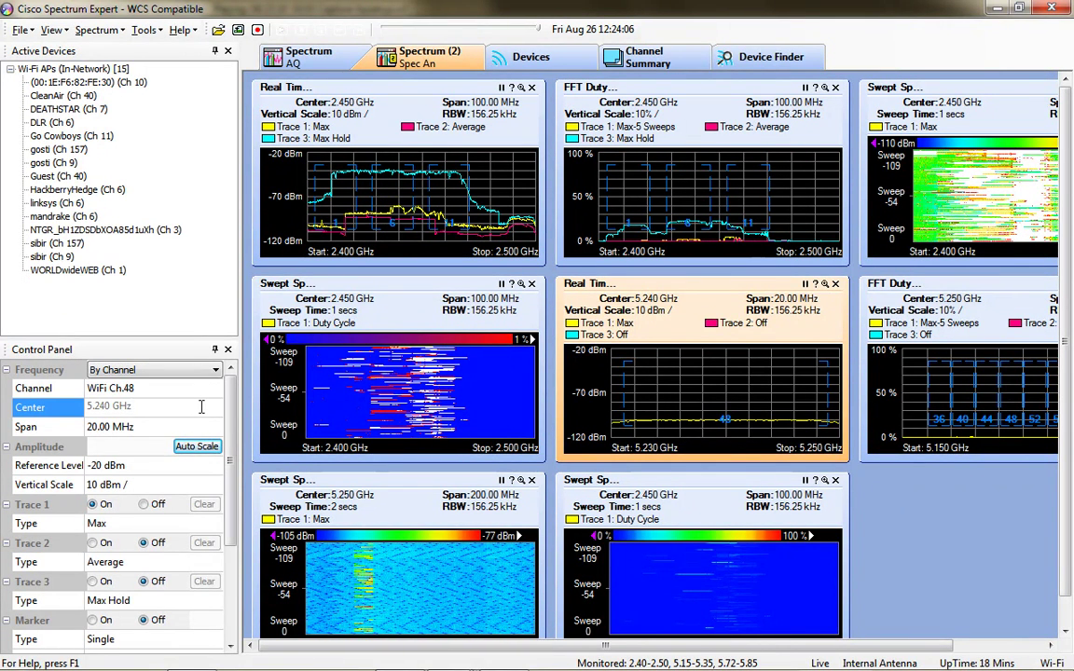
pyautogui.click(215, 390)
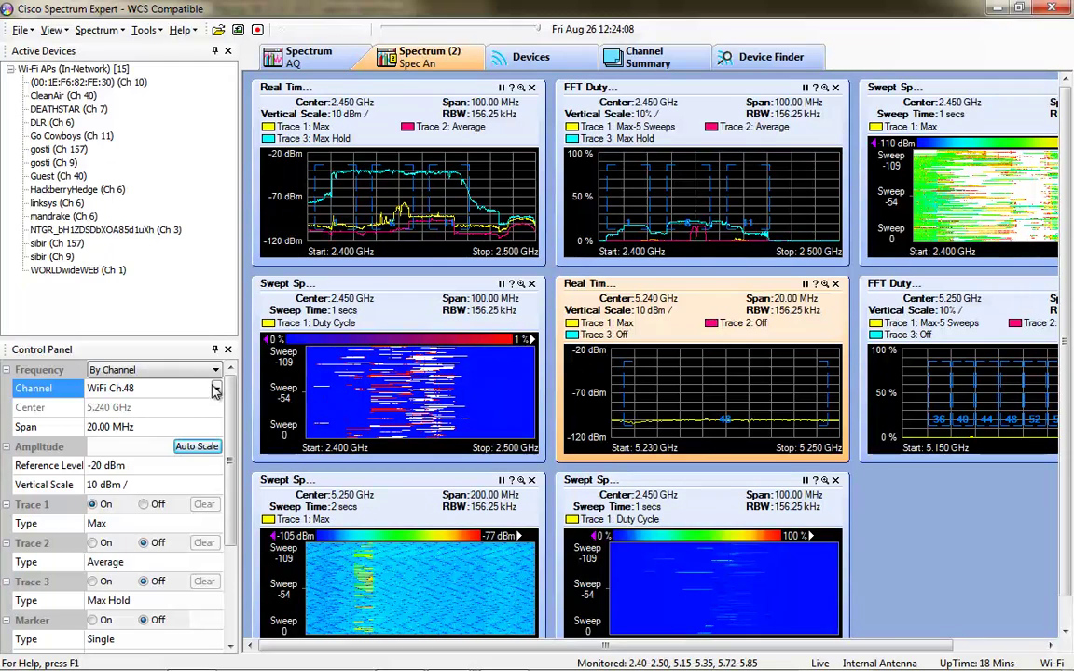
pyautogui.click(214, 373)
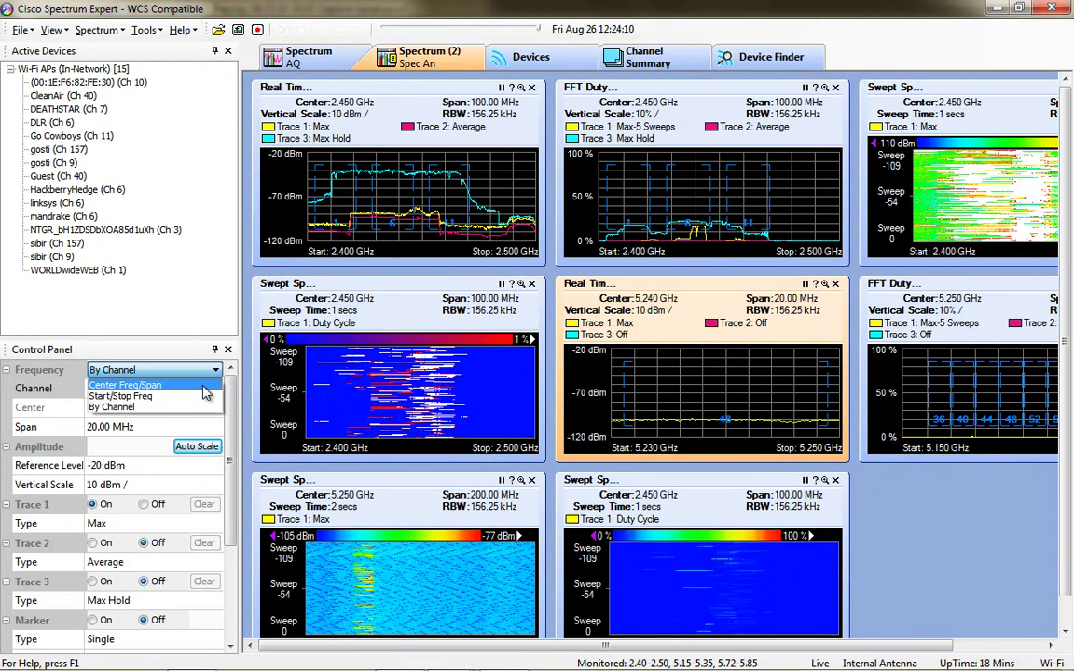
pyautogui.click(201, 386)
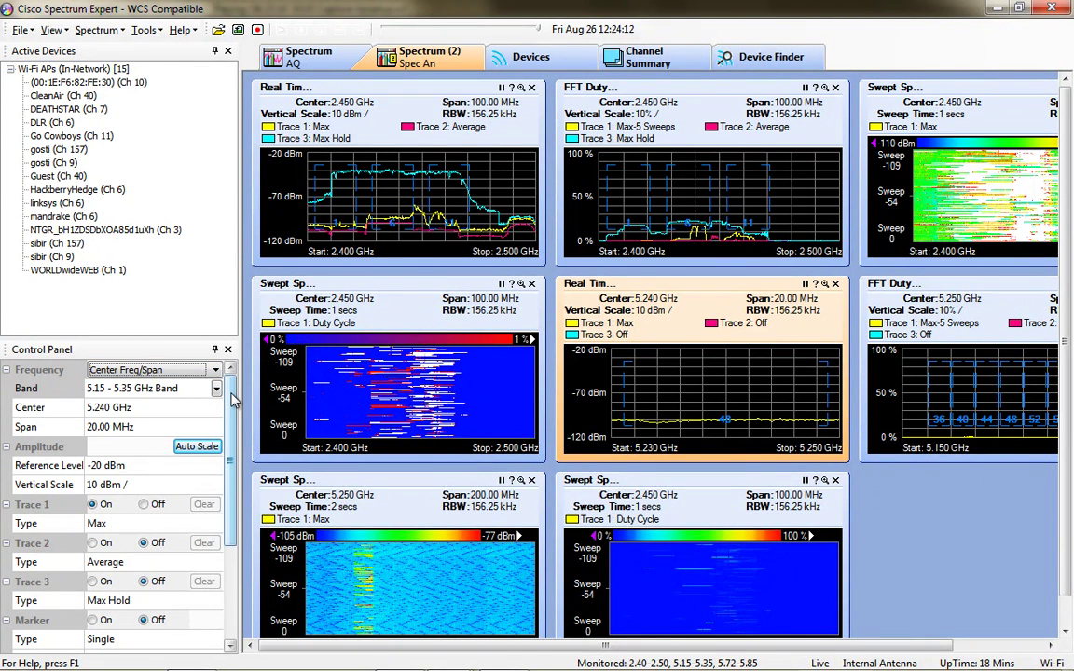
pyautogui.click(216, 402)
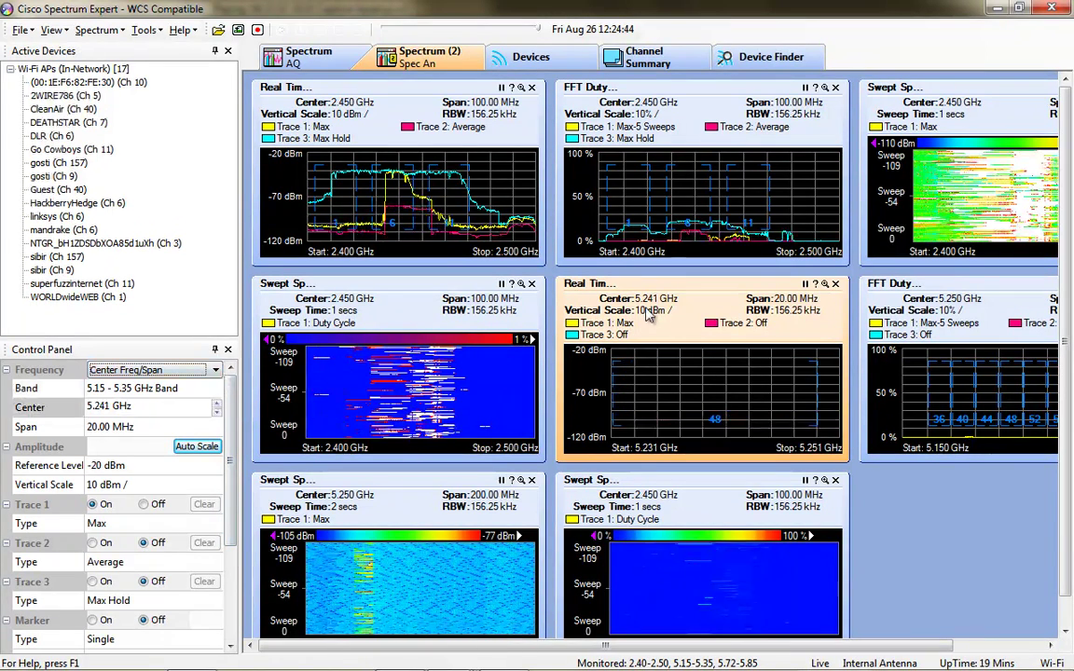
# - Swap the narrowed plot for a new Real Time FFT plot on the 5.15 - 5.35 GHz band
pyautogui.click(836, 283)
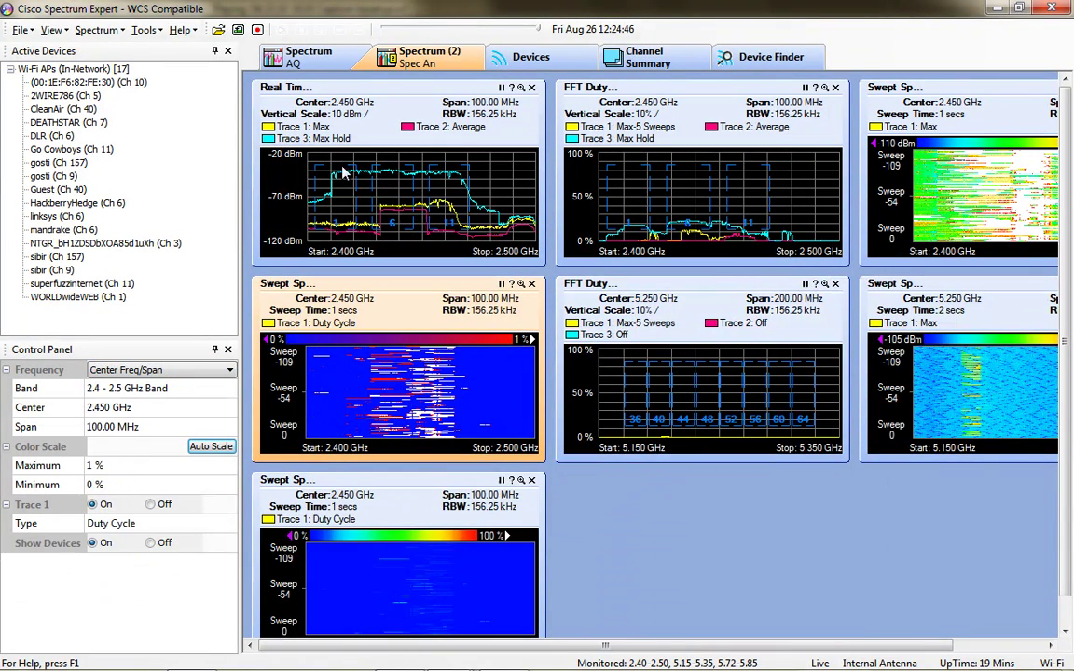
pyautogui.click(97, 30)
pyautogui.moveTo(121, 49)
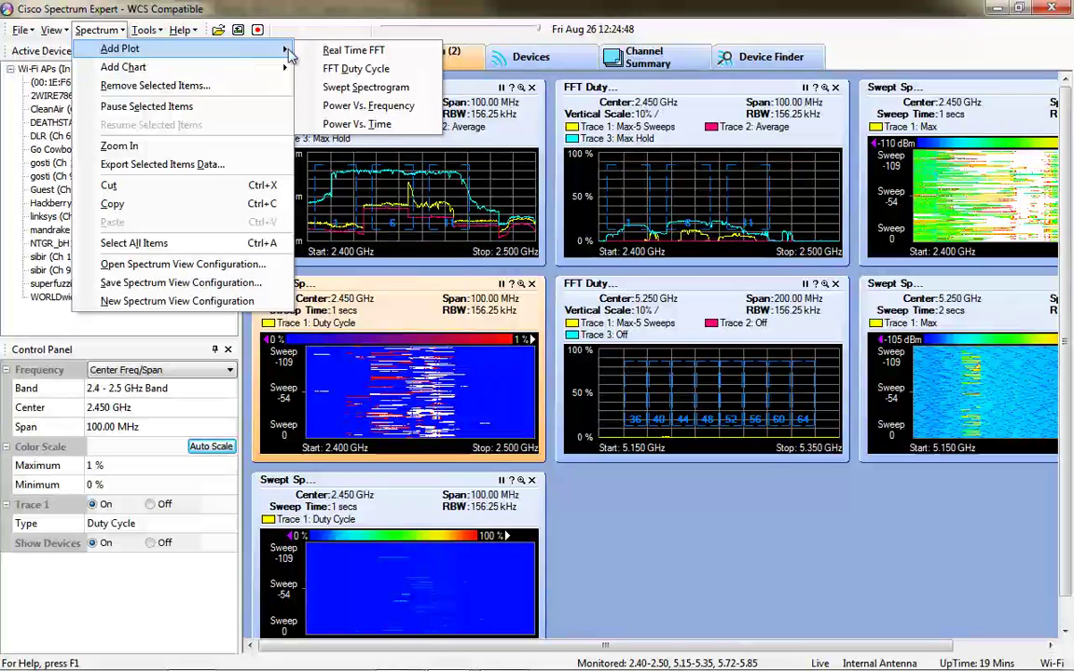
pyautogui.click(375, 48)
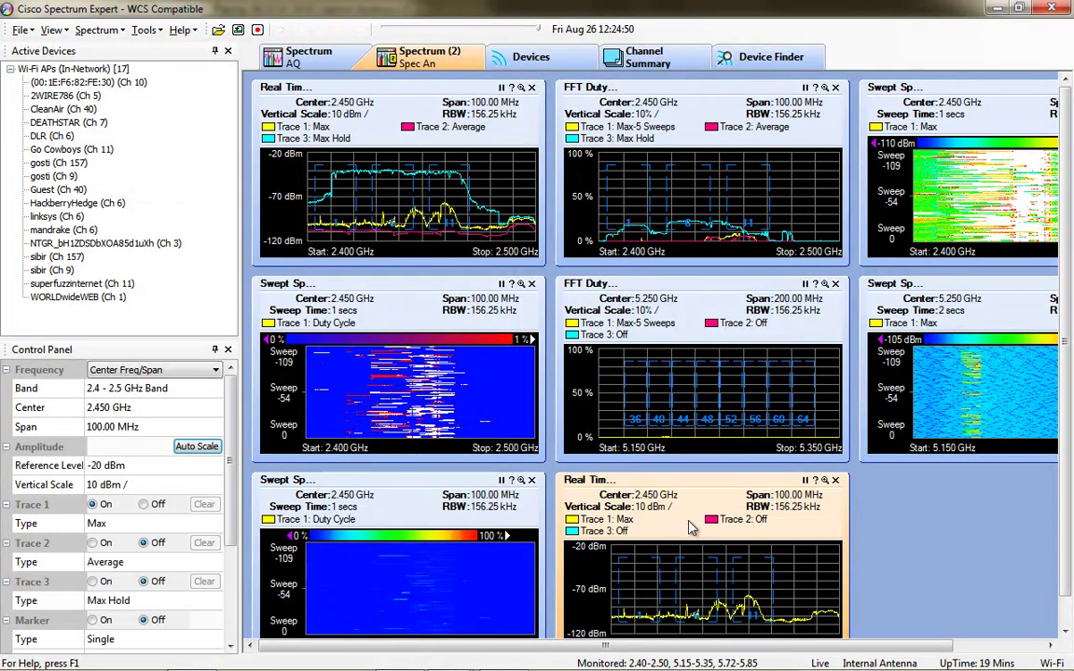
pyautogui.click(215, 390)
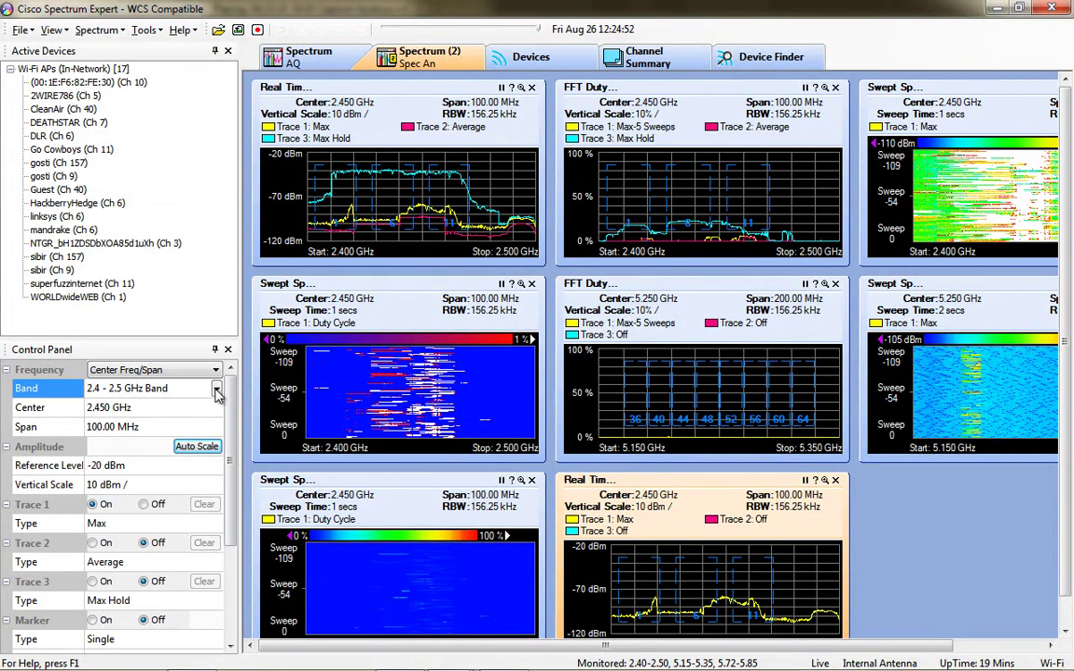
pyautogui.click(216, 389)
pyautogui.click(180, 422)
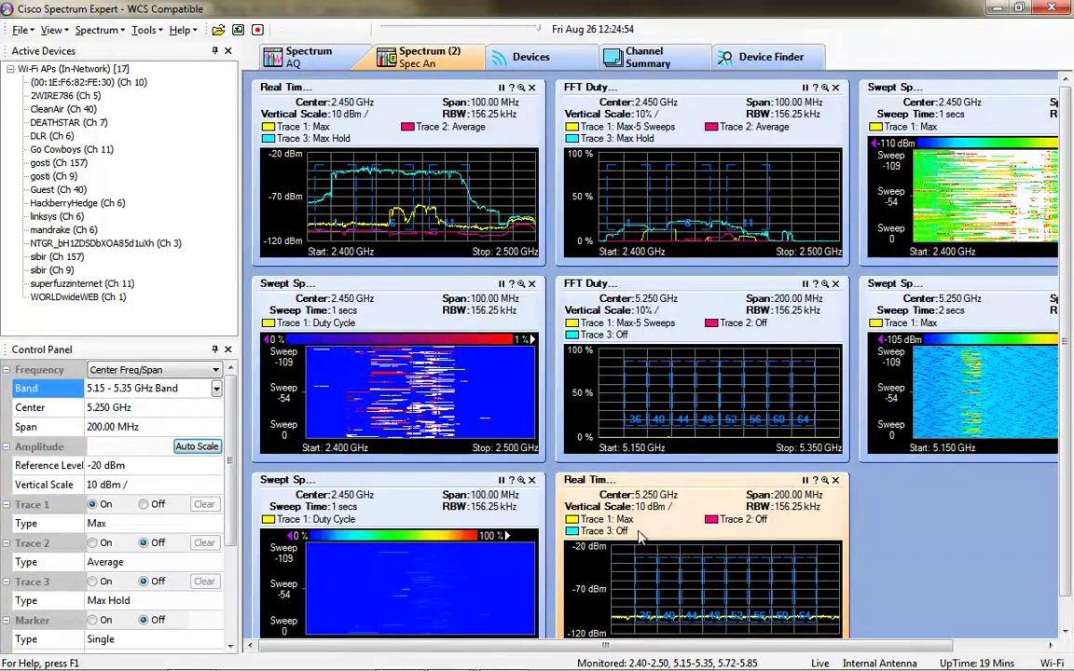
# - Move the new 5.15 - 5.35 GHz plot into the centre slot of the grid
pyautogui.moveTo(673, 495); pyautogui.dragTo(650, 297)
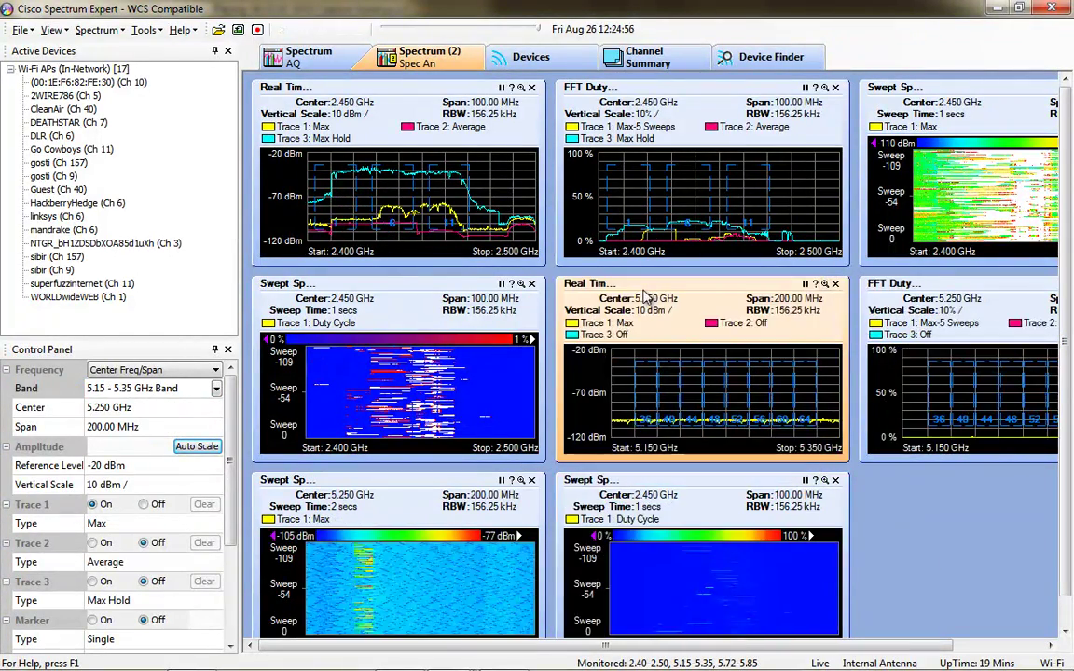
pyautogui.scroll(-1, 93, 466)
pyautogui.click(47, 445)
# - Turn on the Average and Max Hold traces, then maximize the 5 GHz plot to inspect channel devices
pyautogui.click(92, 524)
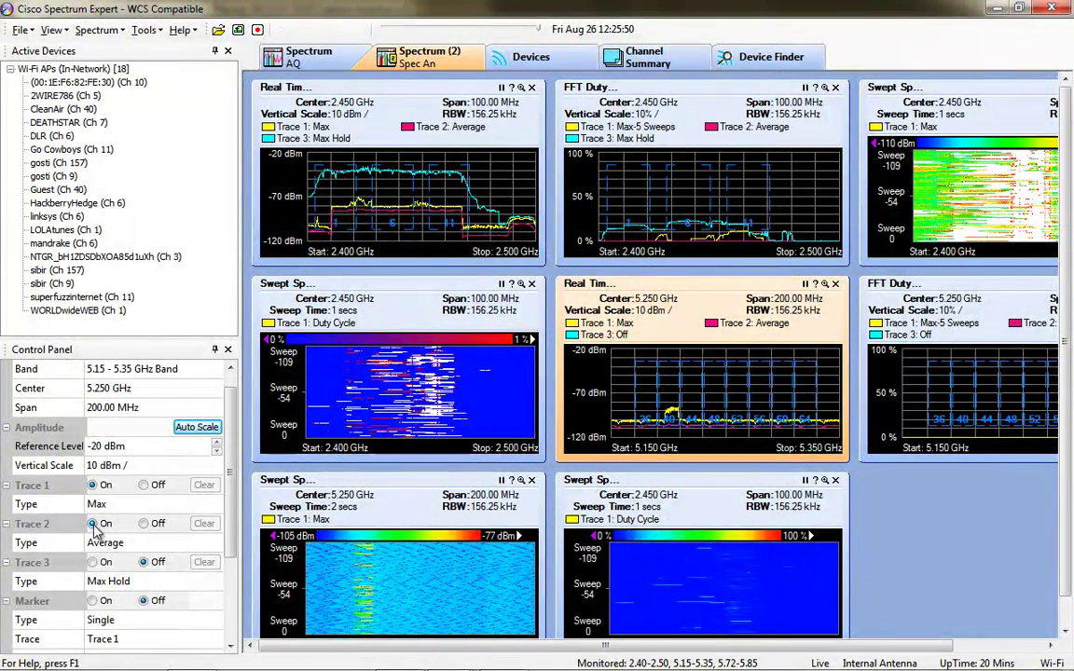
pyautogui.click(92, 562)
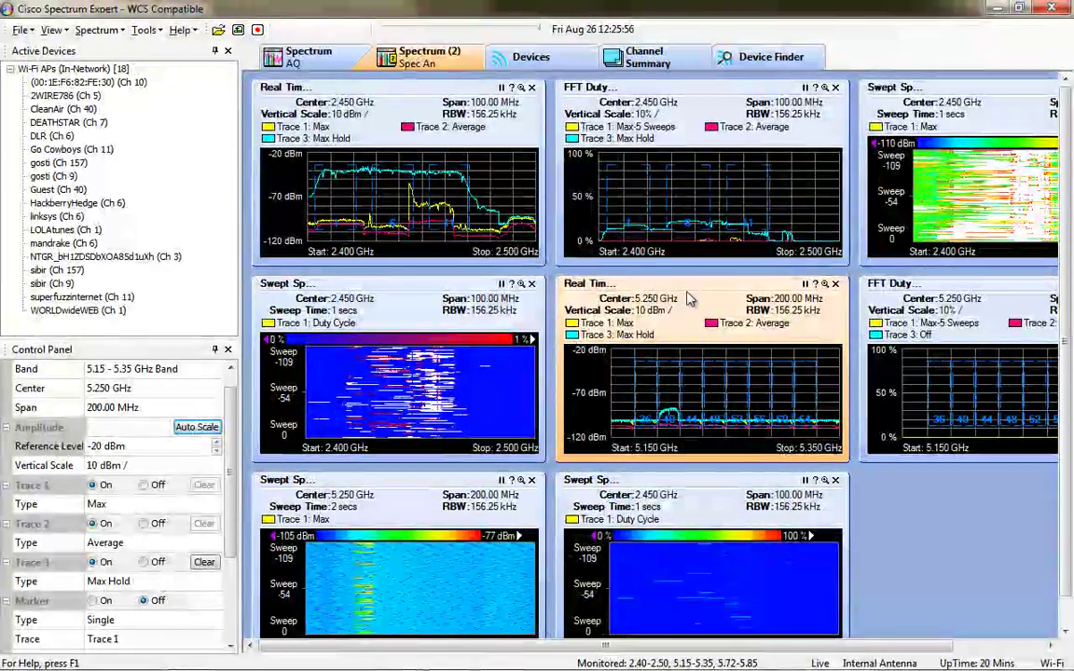
pyautogui.doubleClick(694, 296)
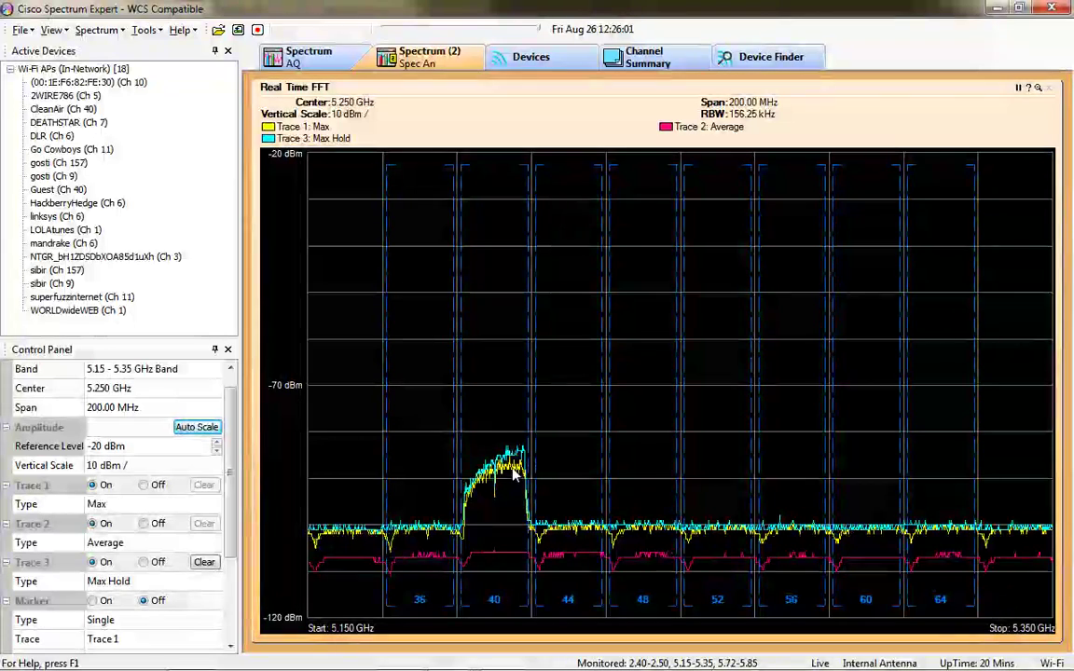
pyautogui.moveTo(512, 474)
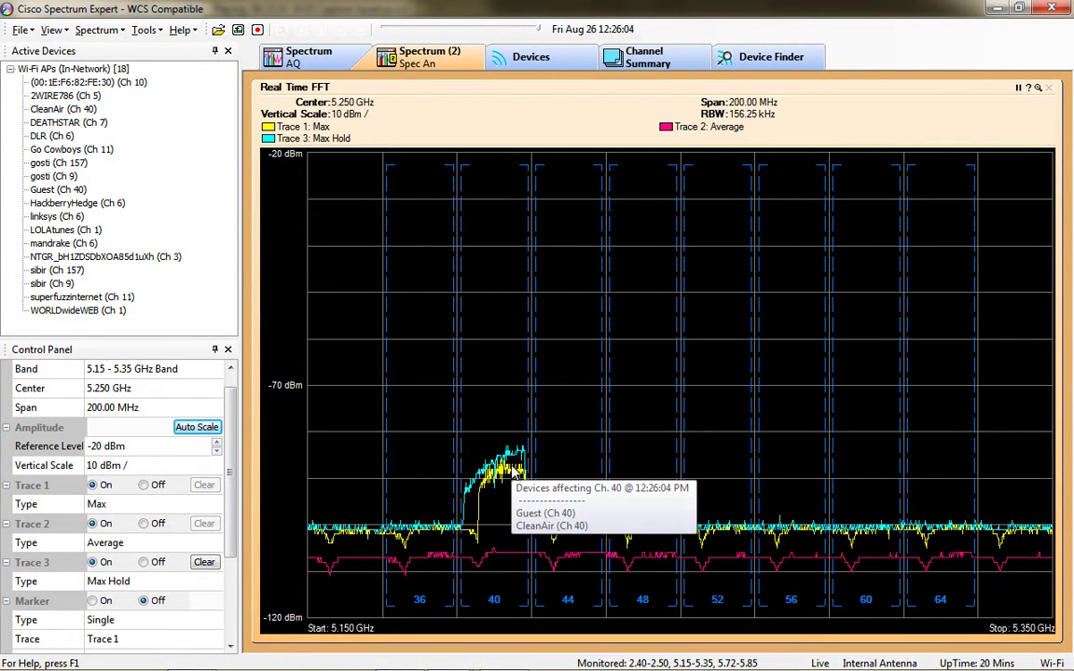
pyautogui.moveTo(790, 524)
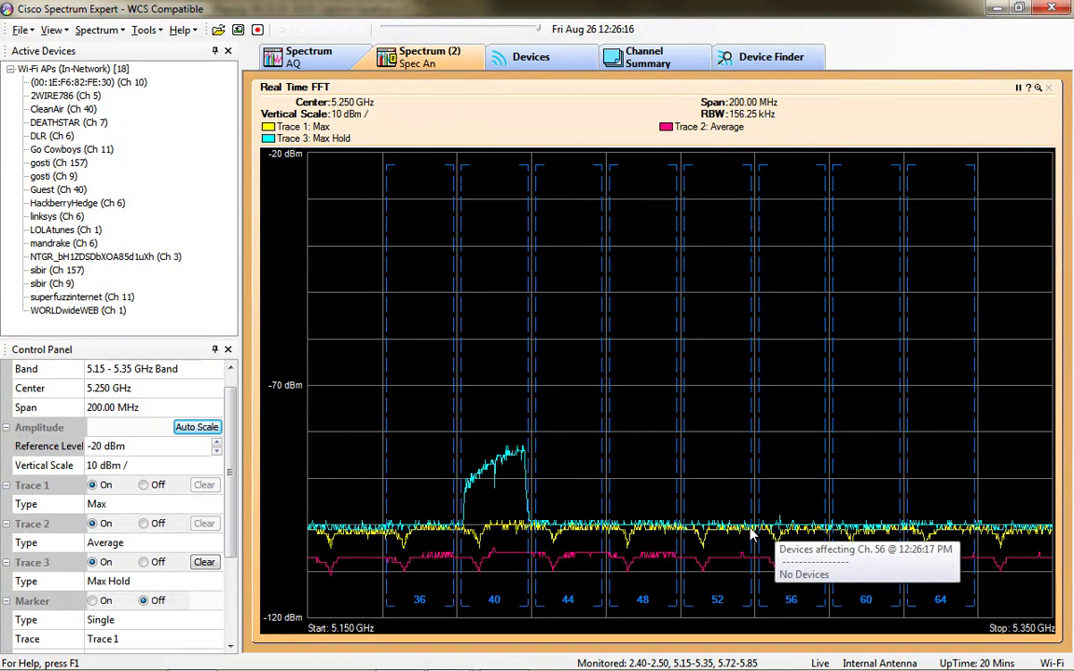
pyautogui.moveTo(636, 537)
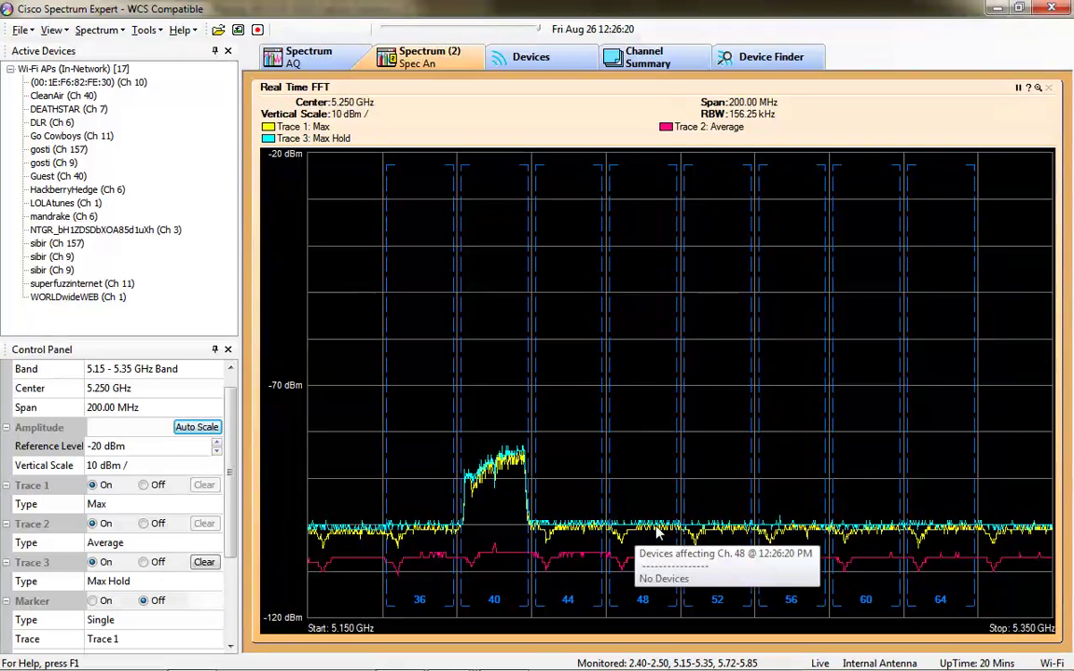
# - Restore the plot grid and show per-channel power readings from Trace 2 on the 5 GHz plot
pyautogui.click(1049, 88)
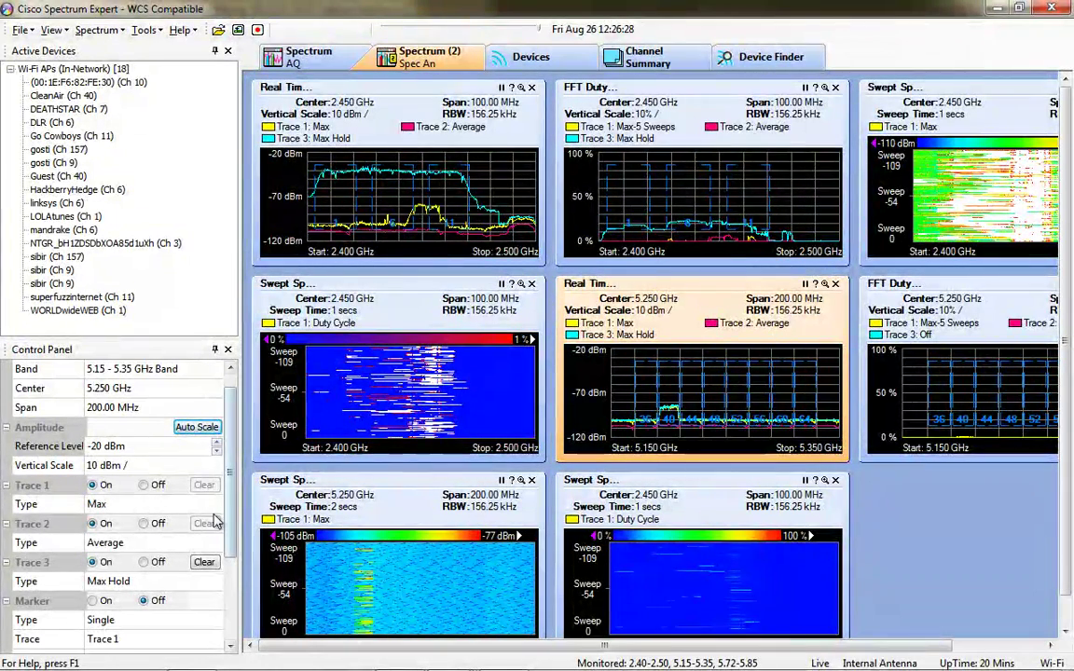
pyautogui.moveTo(232, 530); pyautogui.dragTo(235, 613)
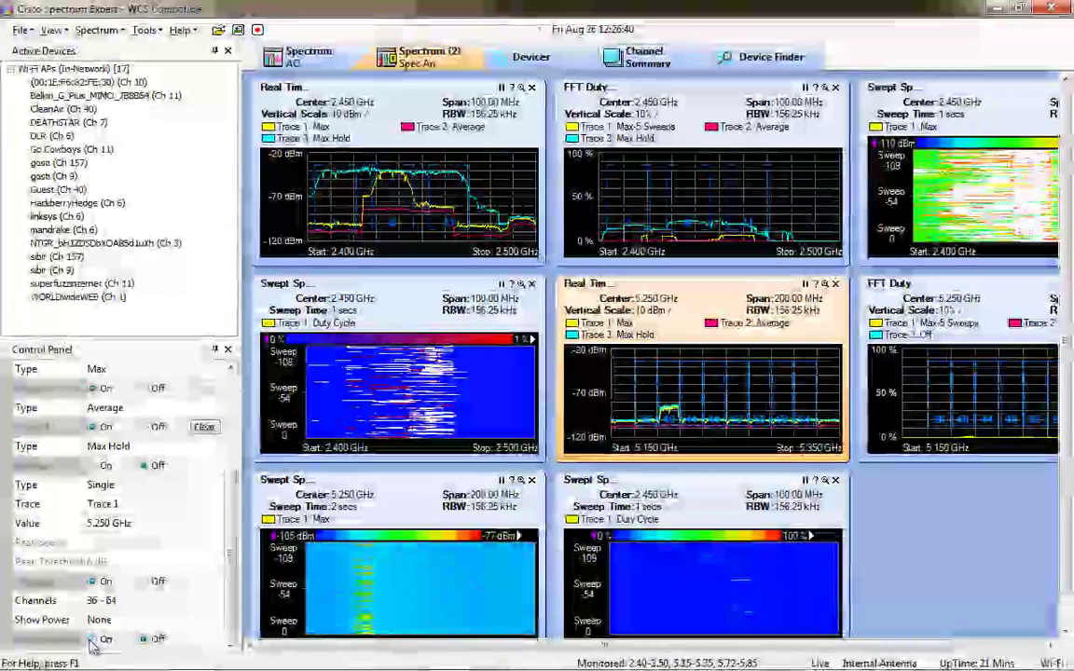
pyautogui.click(158, 623)
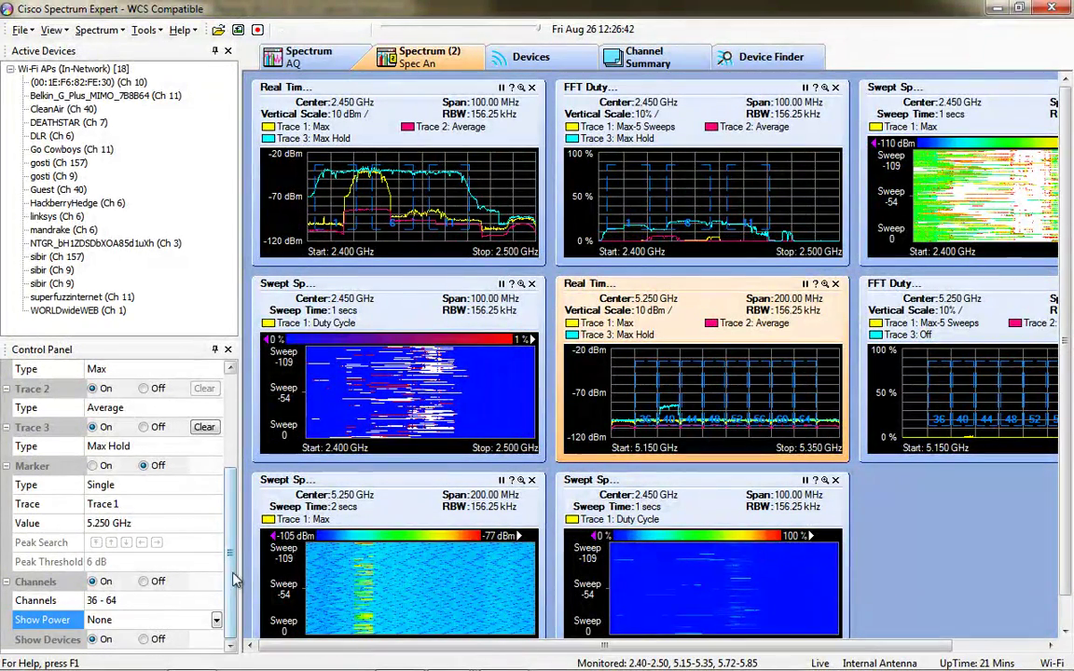
pyautogui.click(216, 620)
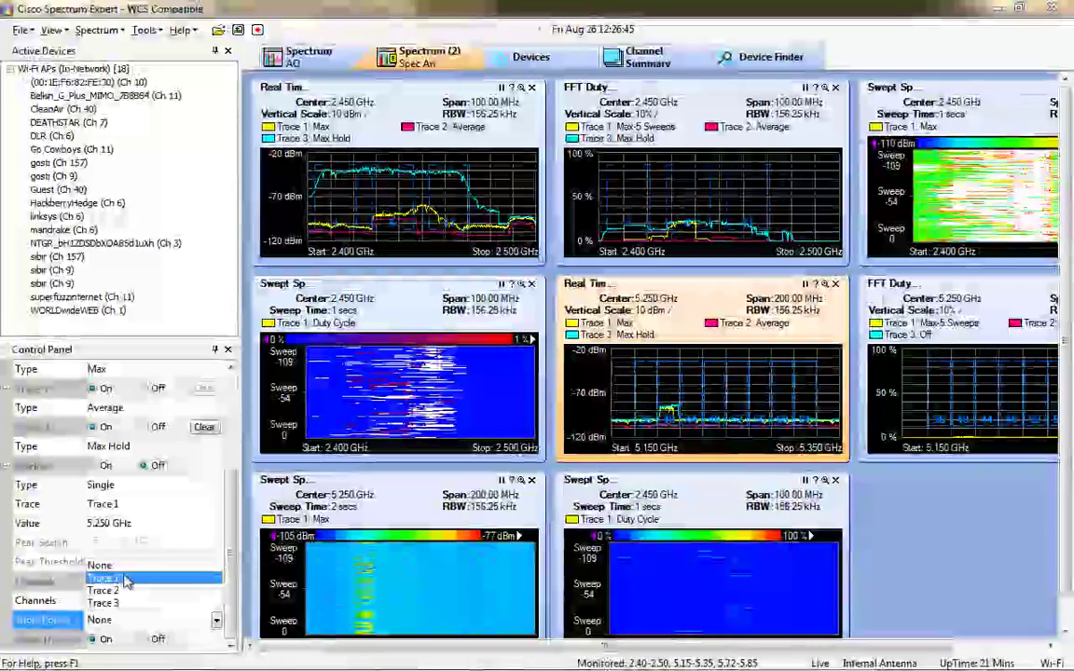
pyautogui.click(130, 579)
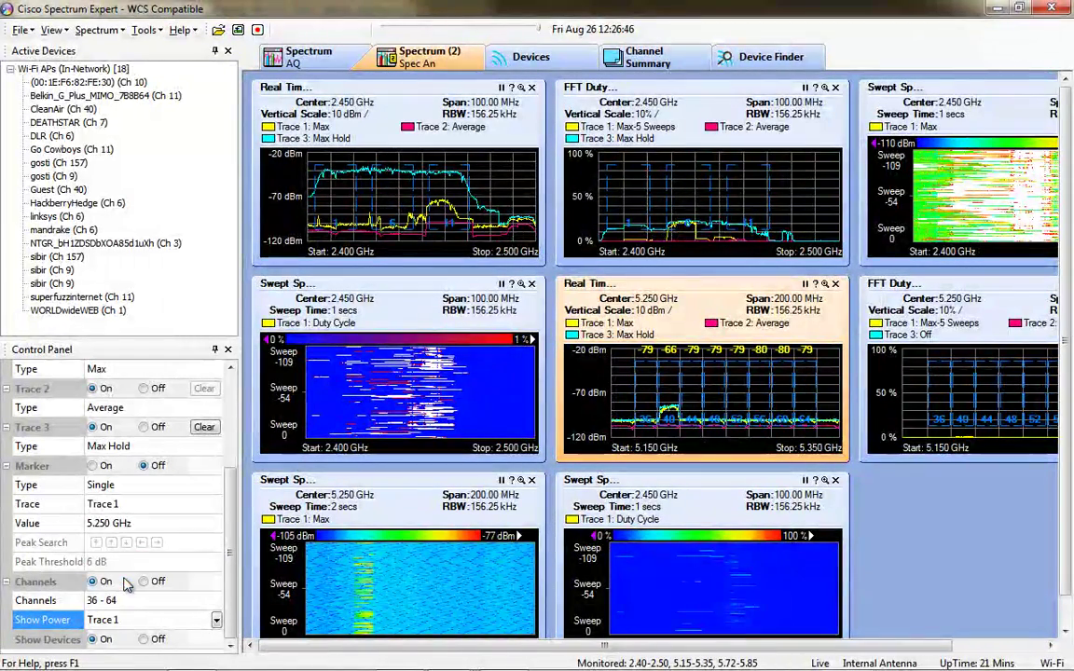
pyautogui.click(217, 620)
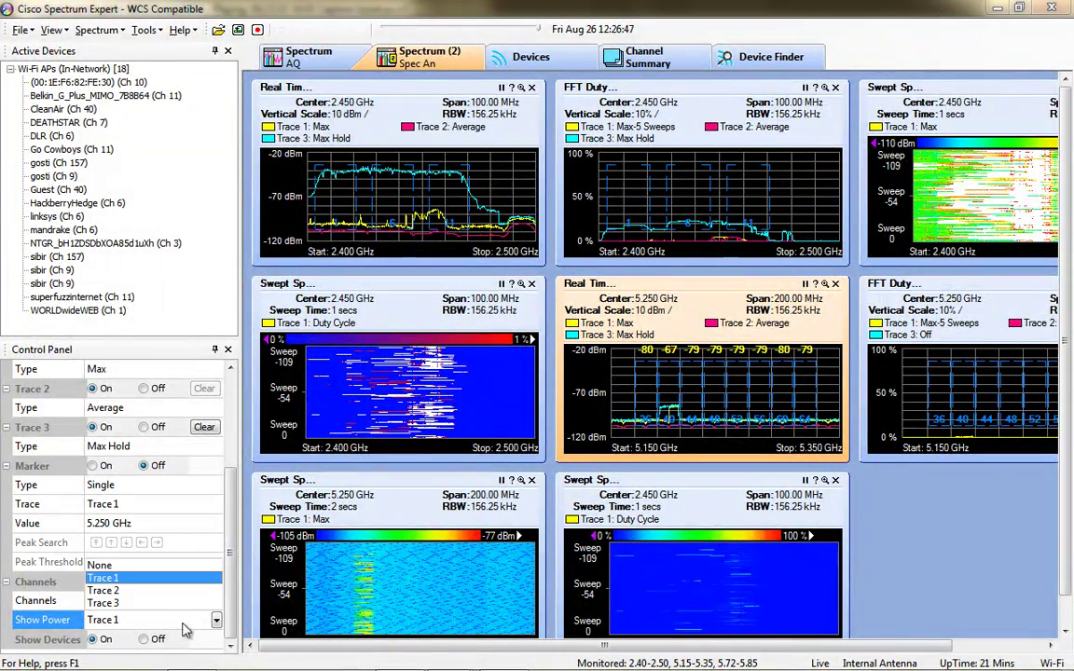
pyautogui.click(123, 597)
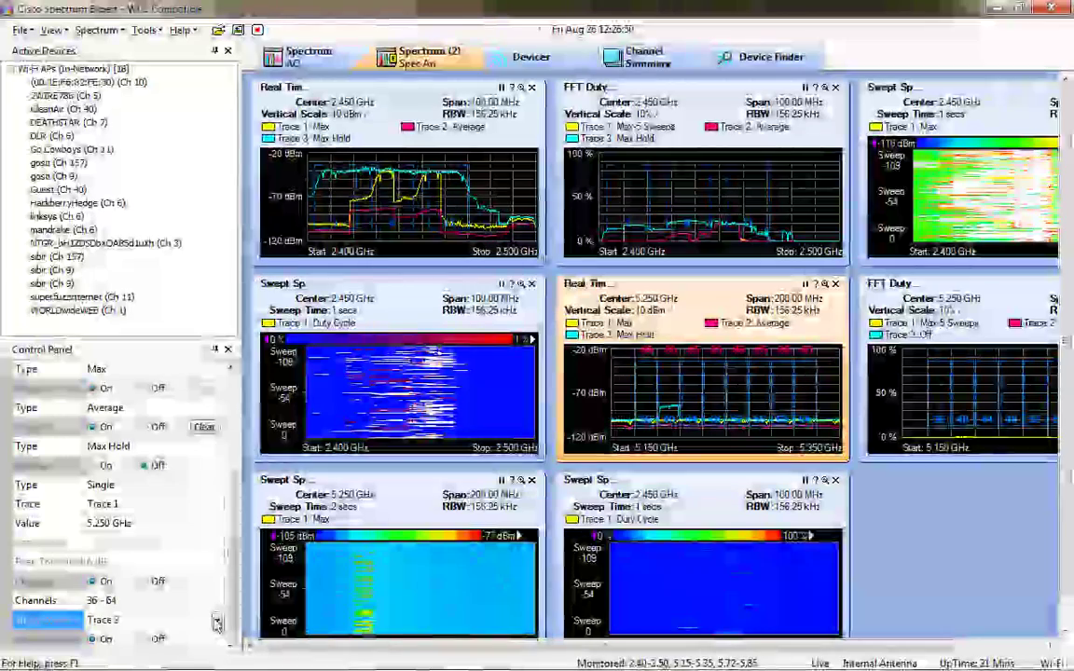
# - Switch the channel power readout to Trace 3, then set Show Power to None
pyautogui.moveTo(232, 604); pyautogui.dragTo(231, 517)
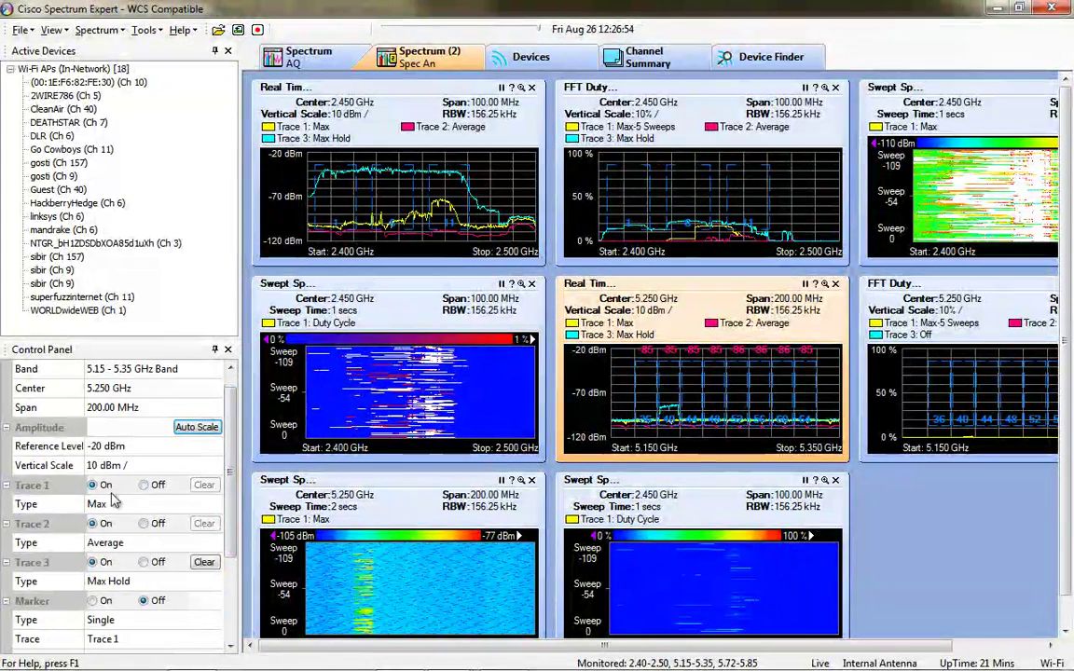
pyautogui.scroll(-3, 199, 559)
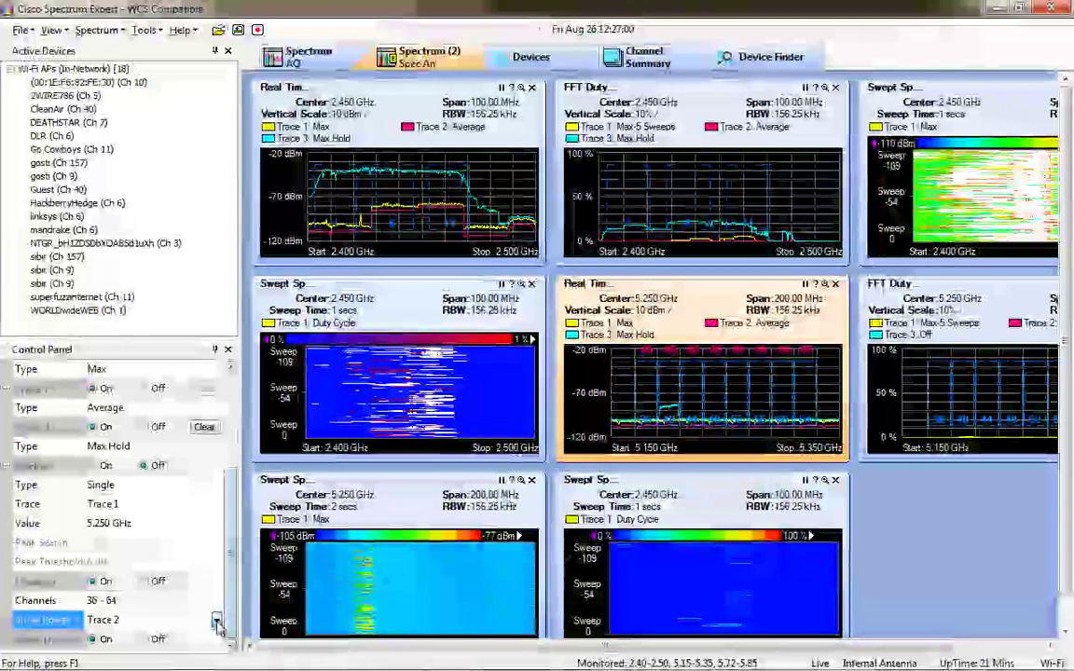
pyautogui.click(216, 621)
pyautogui.click(154, 610)
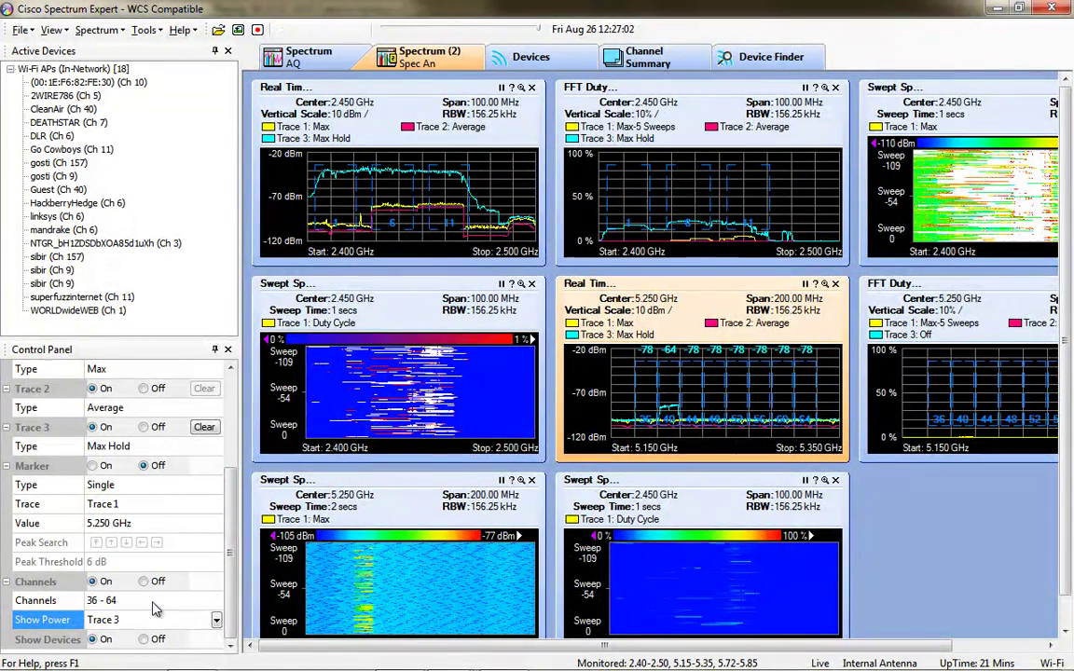
pyautogui.click(217, 621)
pyautogui.click(108, 518)
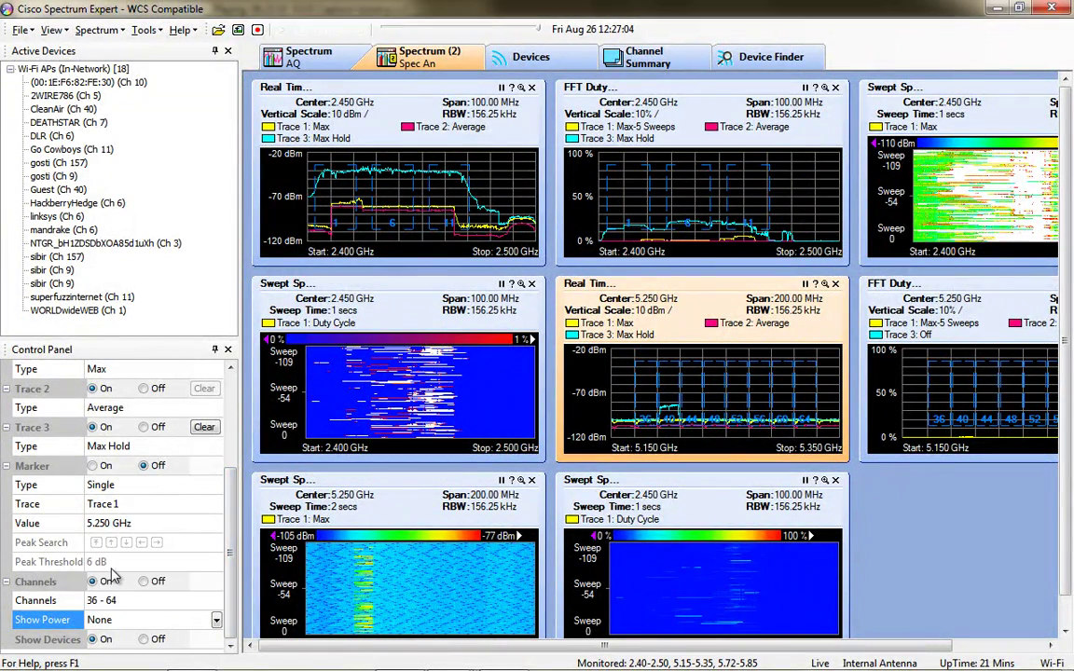
# - Place a marker at 5.250 GHz on the 5 GHz real-time plot, then switch it off
pyautogui.click(203, 523)
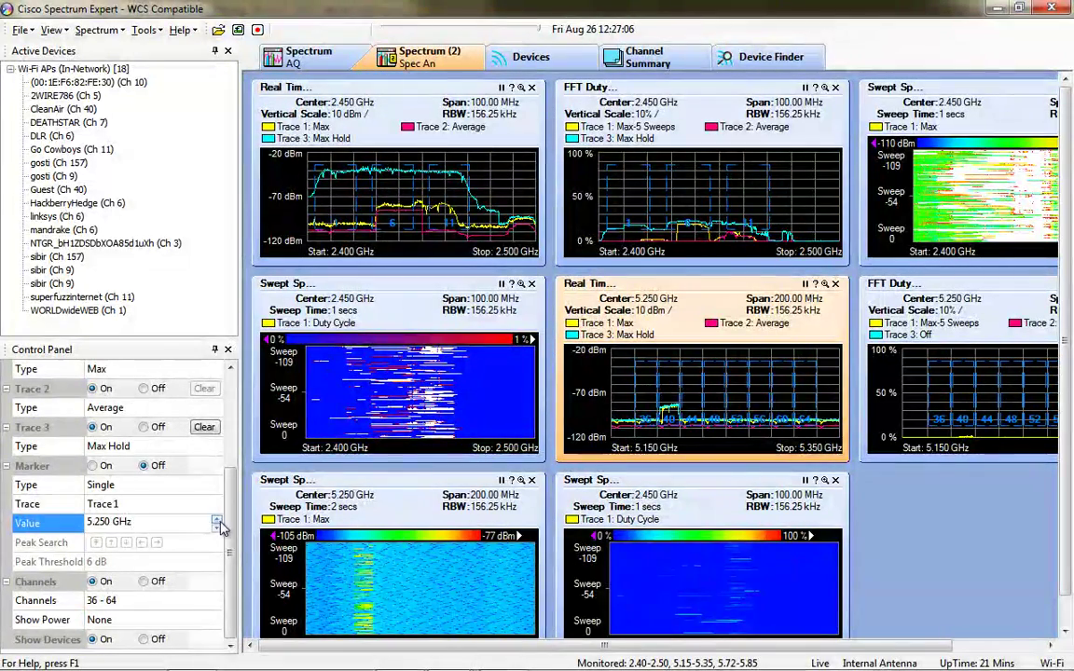
pyautogui.click(209, 508)
pyautogui.click(216, 505)
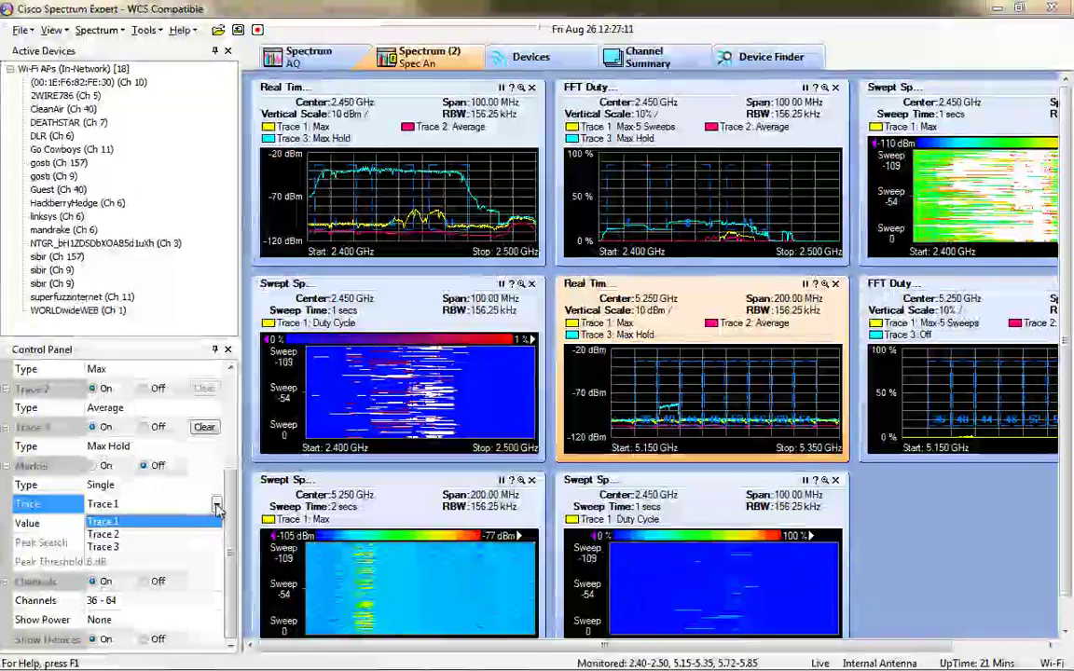
pyautogui.click(93, 465)
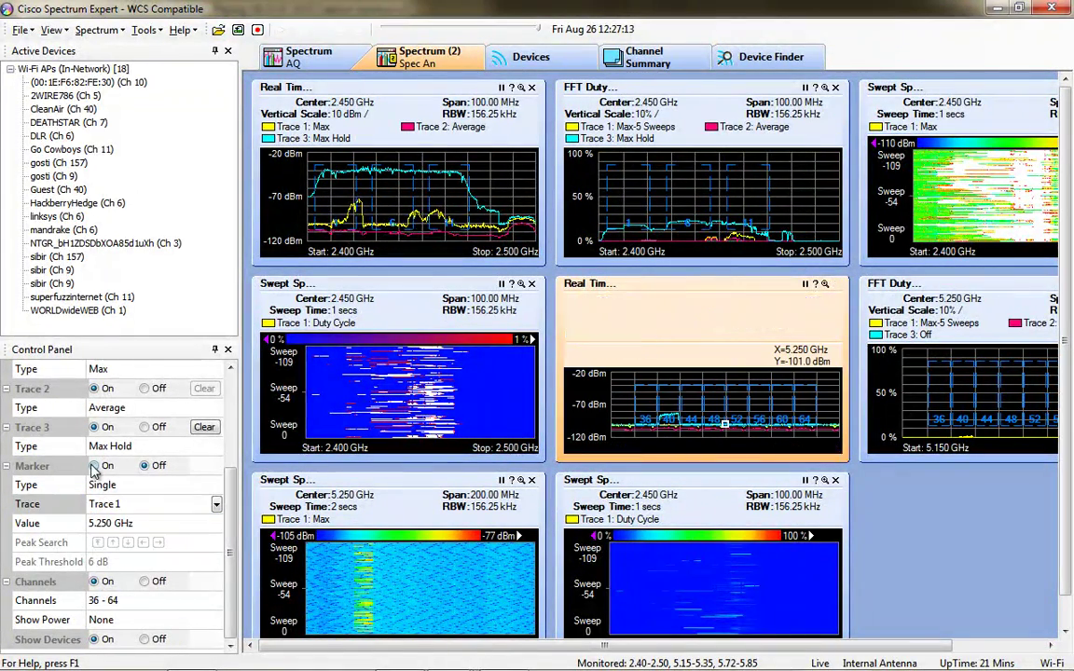
pyautogui.moveTo(725, 427)
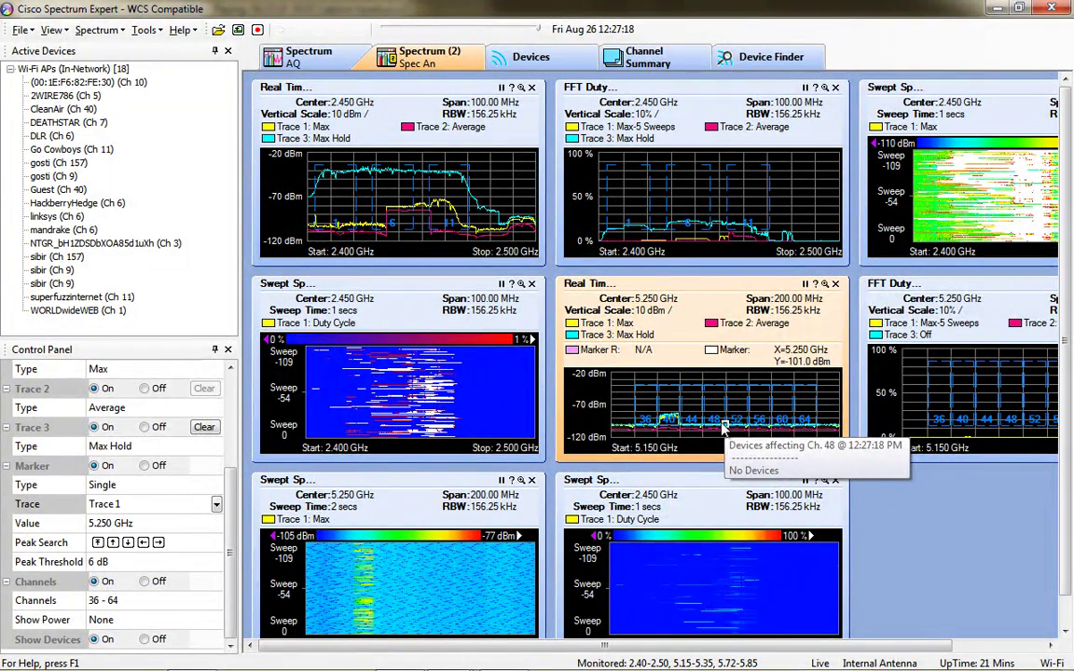
pyautogui.click(145, 465)
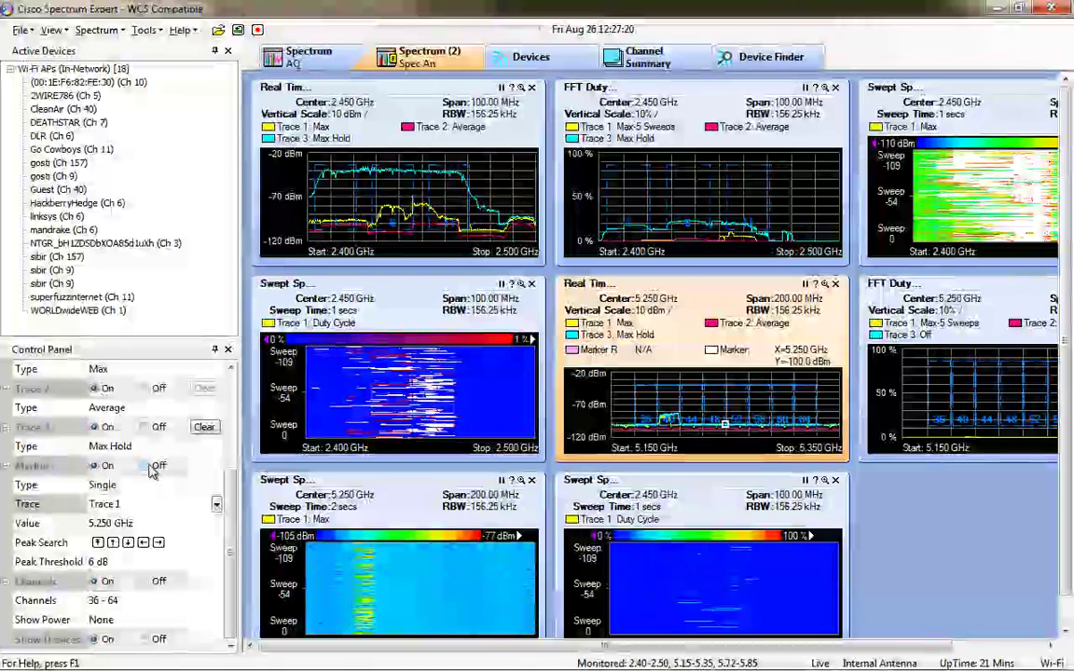
# - Maximize the 5 GHz FFT Duty Cycle plot, then return to the grid of plots
pyautogui.moveTo(232, 516); pyautogui.dragTo(220, 352)
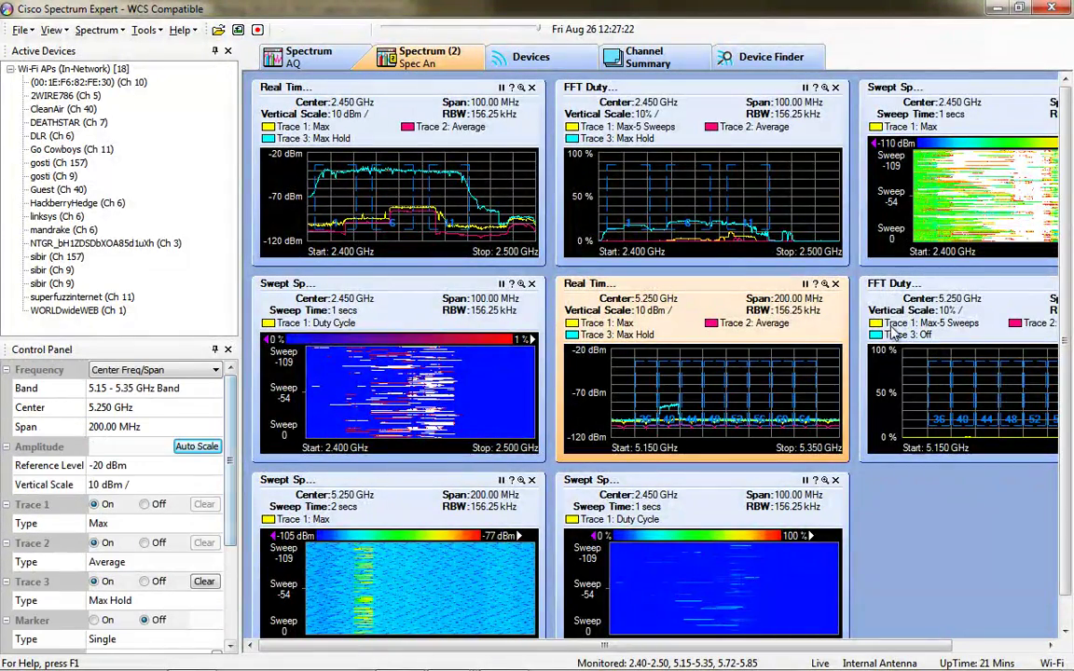
pyautogui.doubleClick(979, 294)
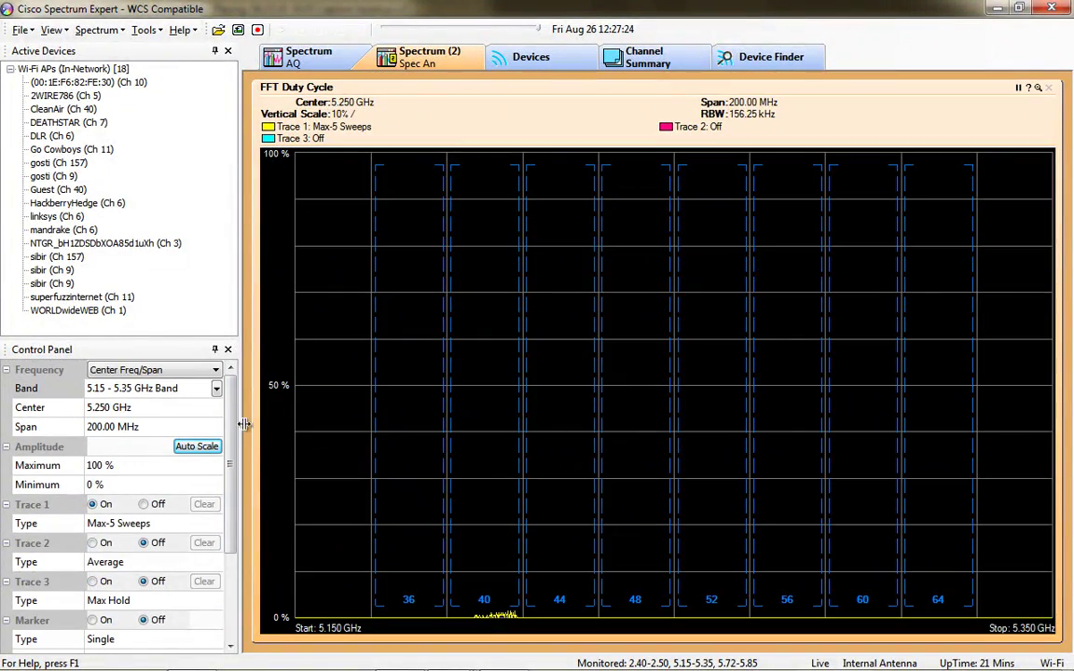
pyautogui.moveTo(223, 511)
pyautogui.mouseDown()
pyautogui.moveTo(224, 625)
pyautogui.moveTo(224, 504)
pyautogui.mouseUp()
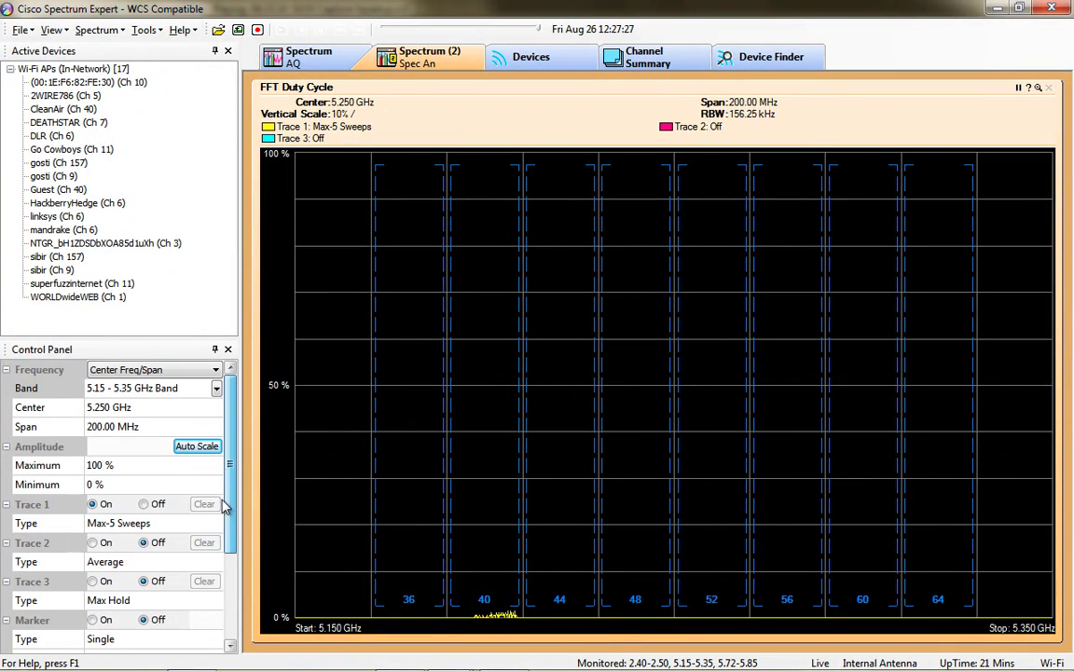
pyautogui.doubleClick(835, 101)
# - Maximize the 2.4 GHz Real Time FFT plot and inspect its signals and centre frequency setting
pyautogui.doubleClick(437, 93)
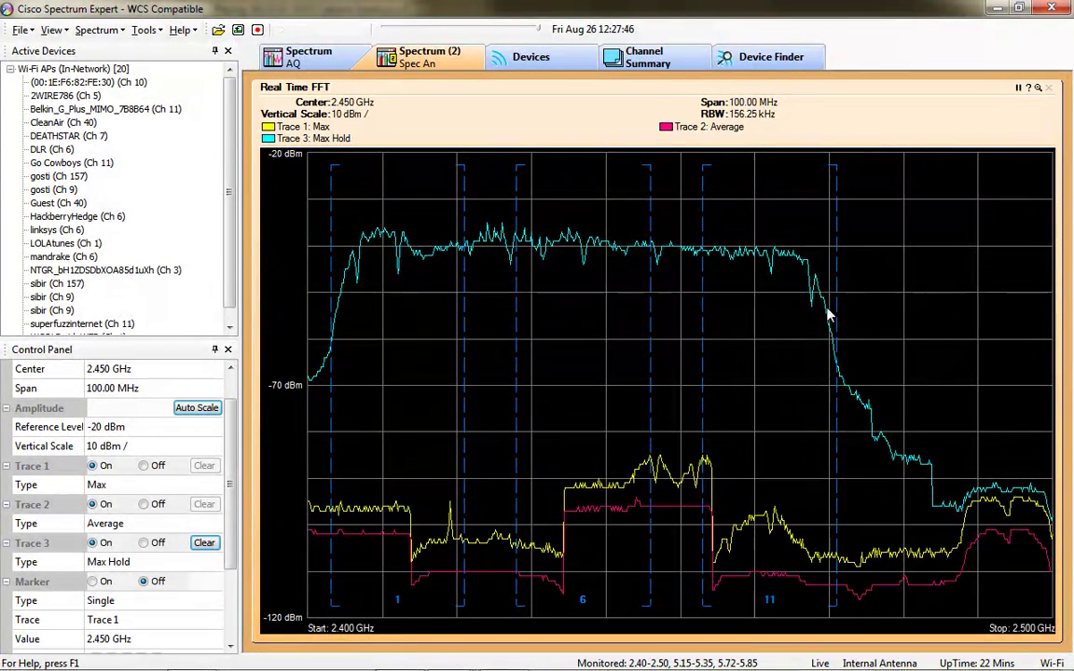
pyautogui.moveTo(770, 267)
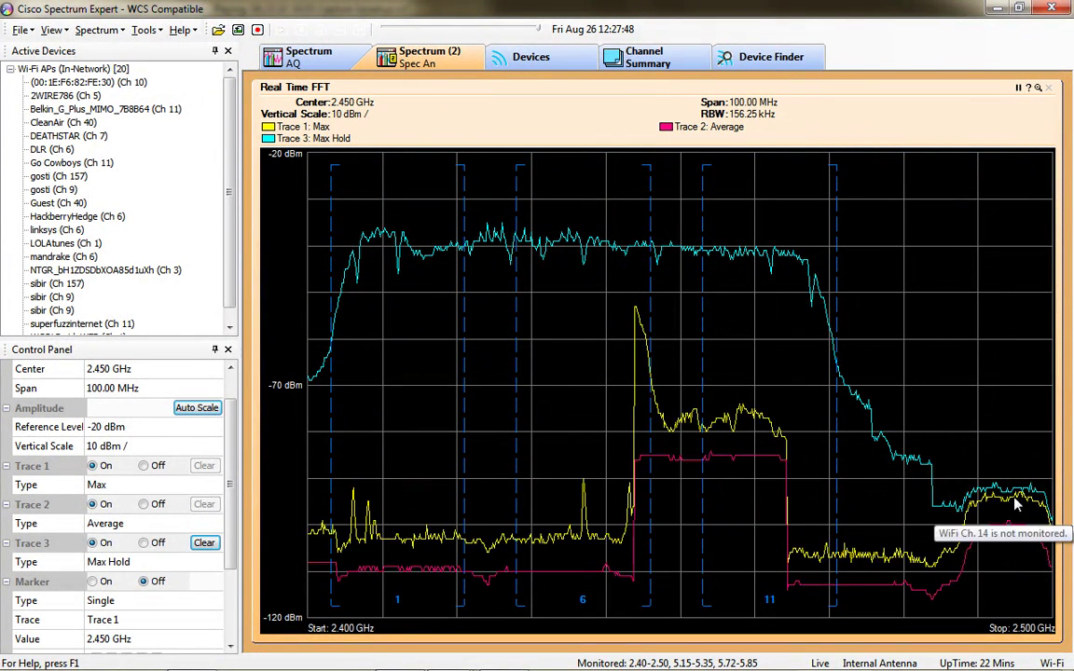
pyautogui.moveTo(354, 278)
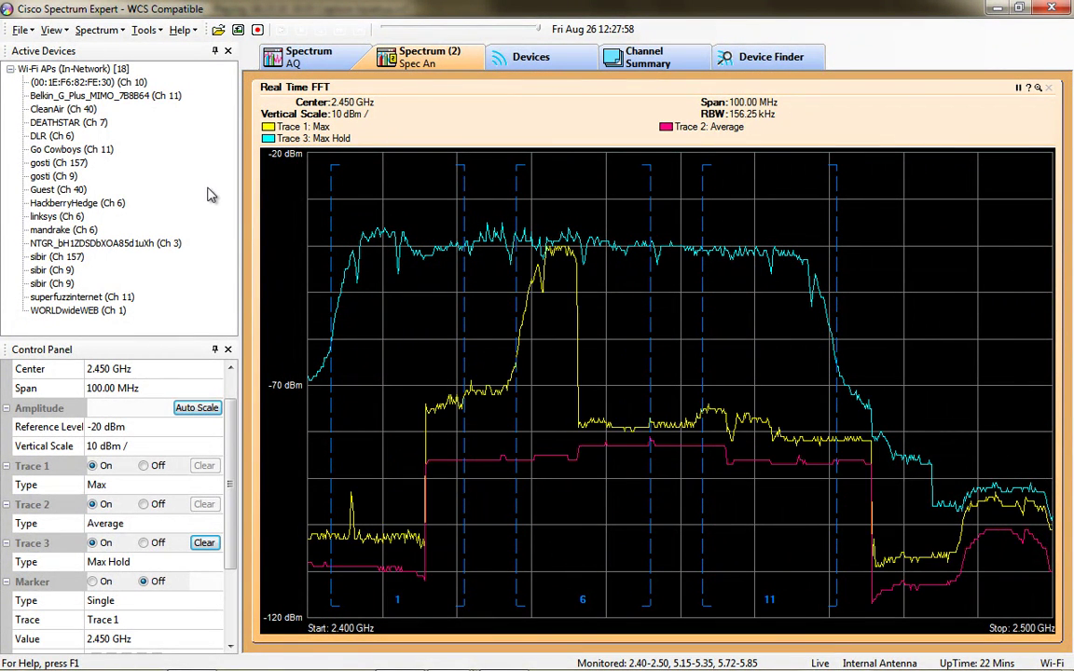
pyautogui.click(220, 373)
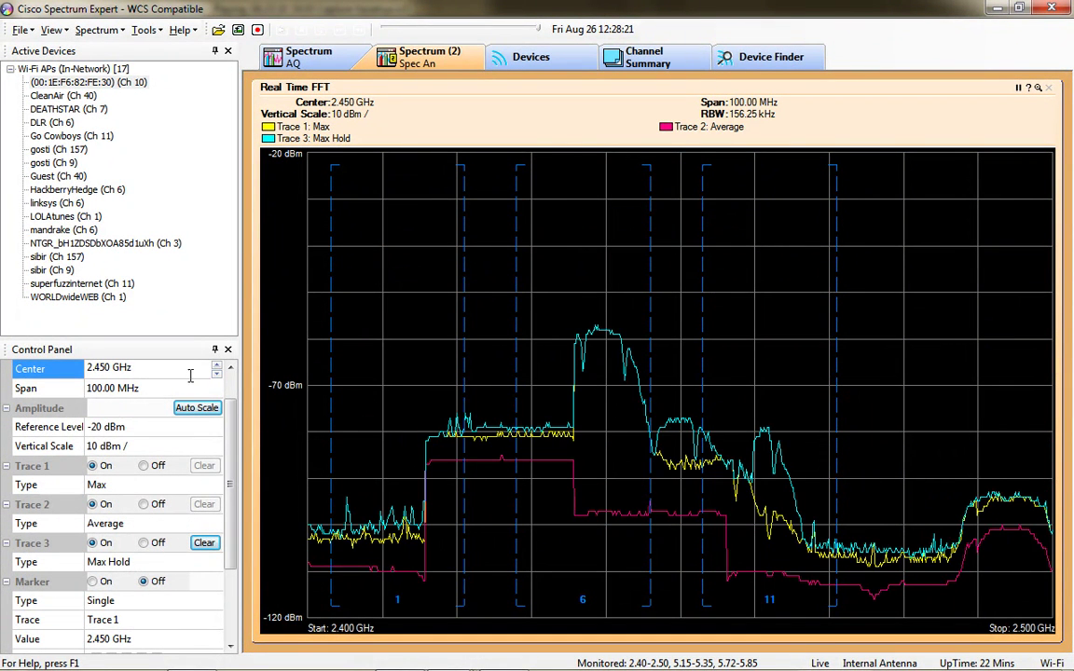
# - Review the Band list and leave the 2.4 GHz plot on 2.4 - 2.5 GHz
pyautogui.scroll(1, 216, 376)
pyautogui.click(217, 391)
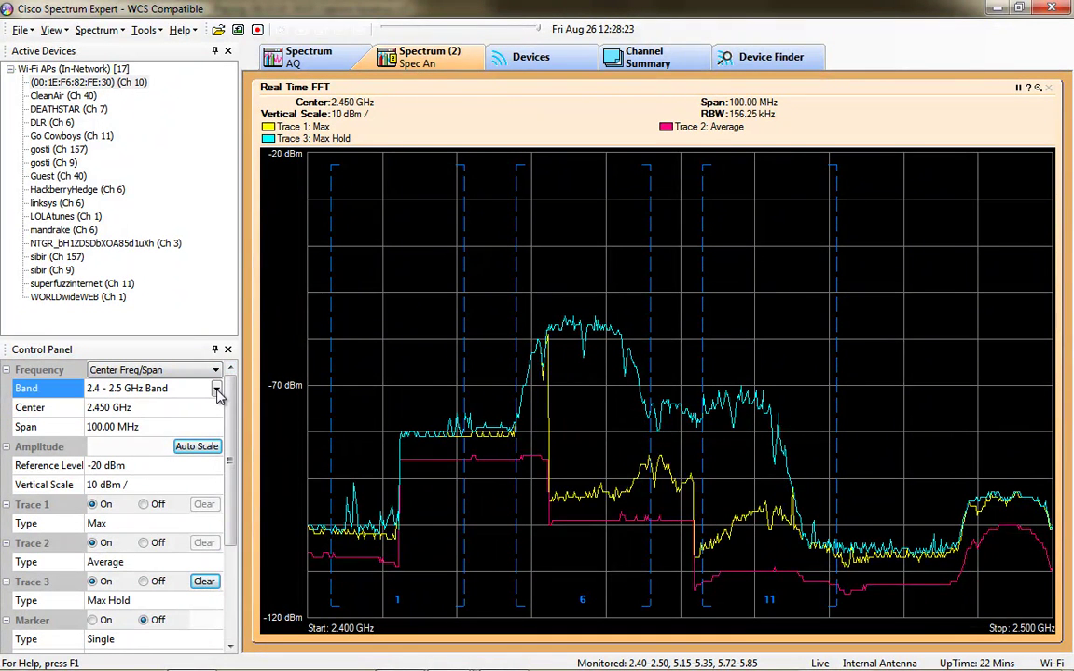
pyautogui.click(217, 391)
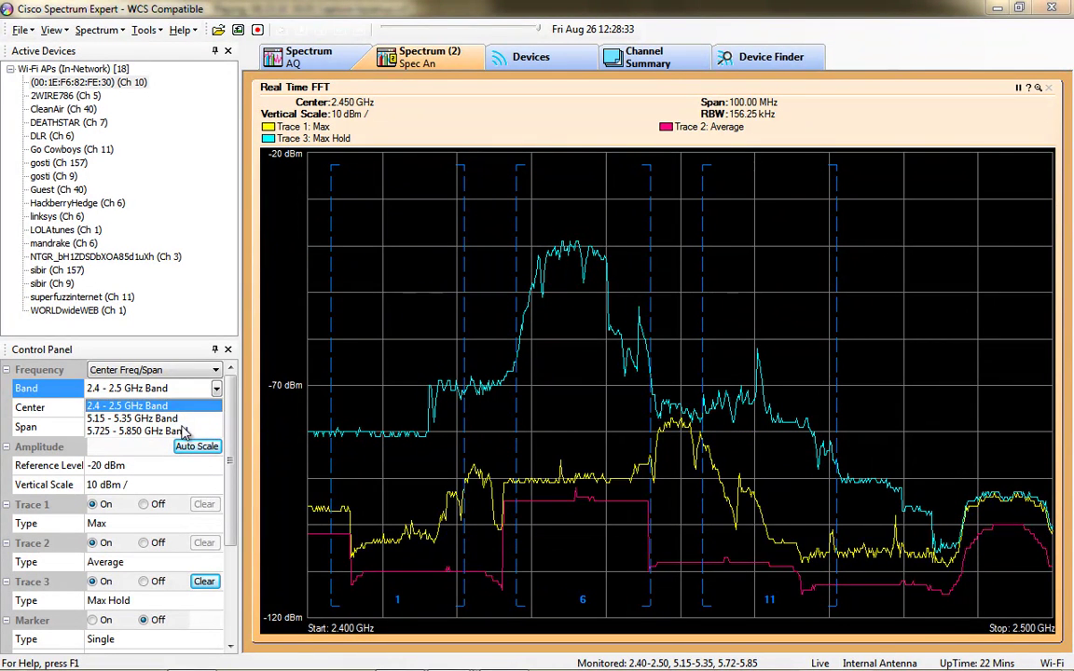
pyautogui.click(161, 372)
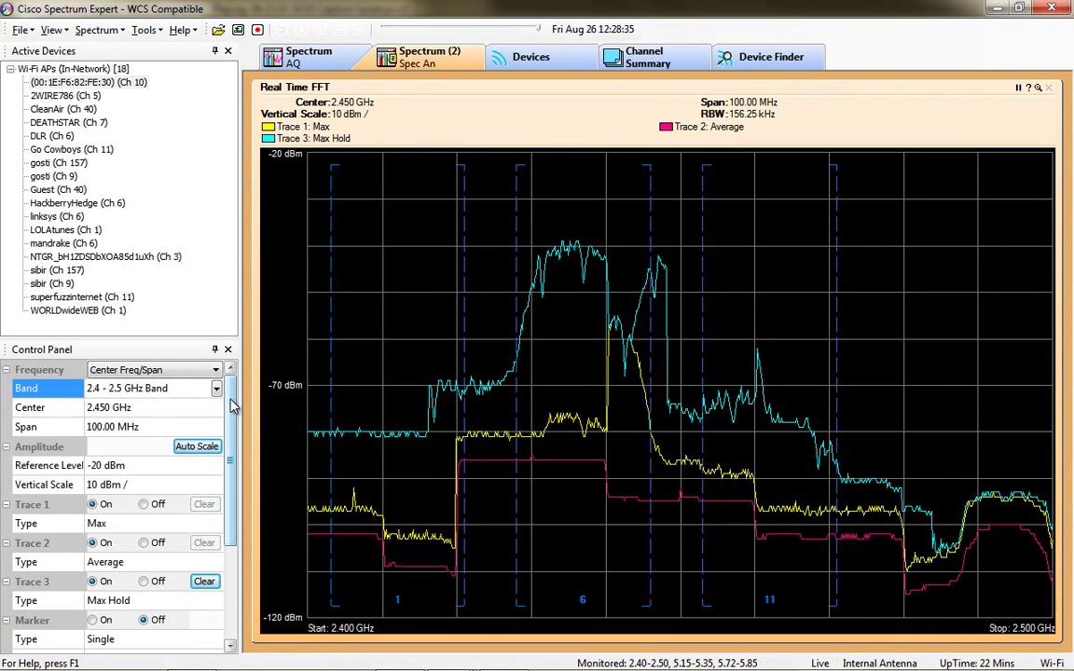
pyautogui.moveTo(232, 405); pyautogui.dragTo(231, 516)
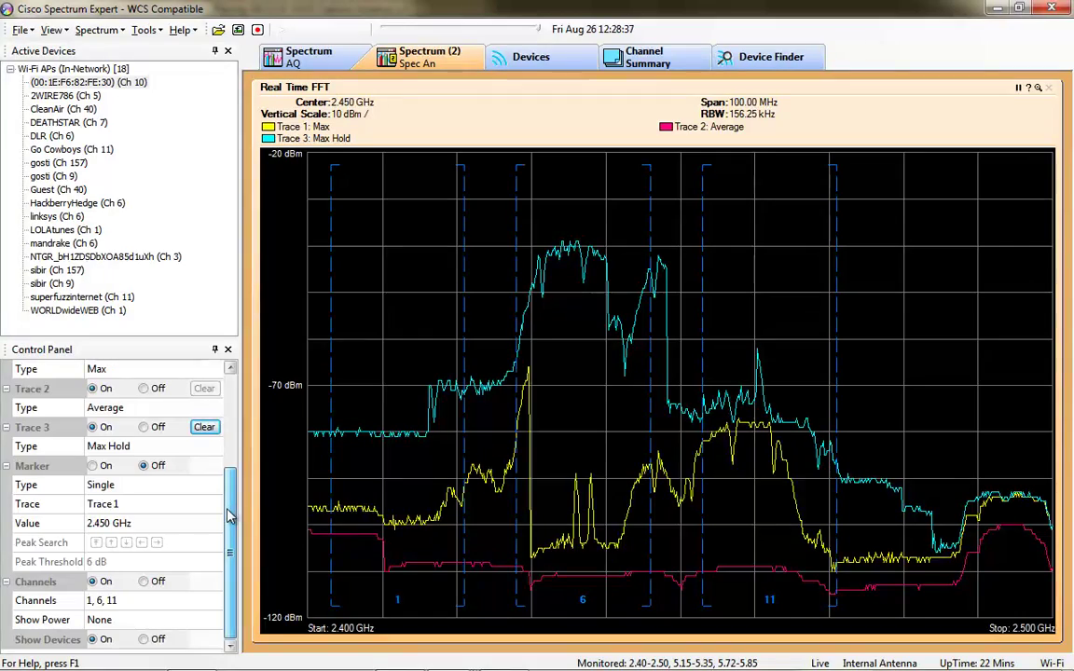
pyautogui.scroll(3, 231, 516)
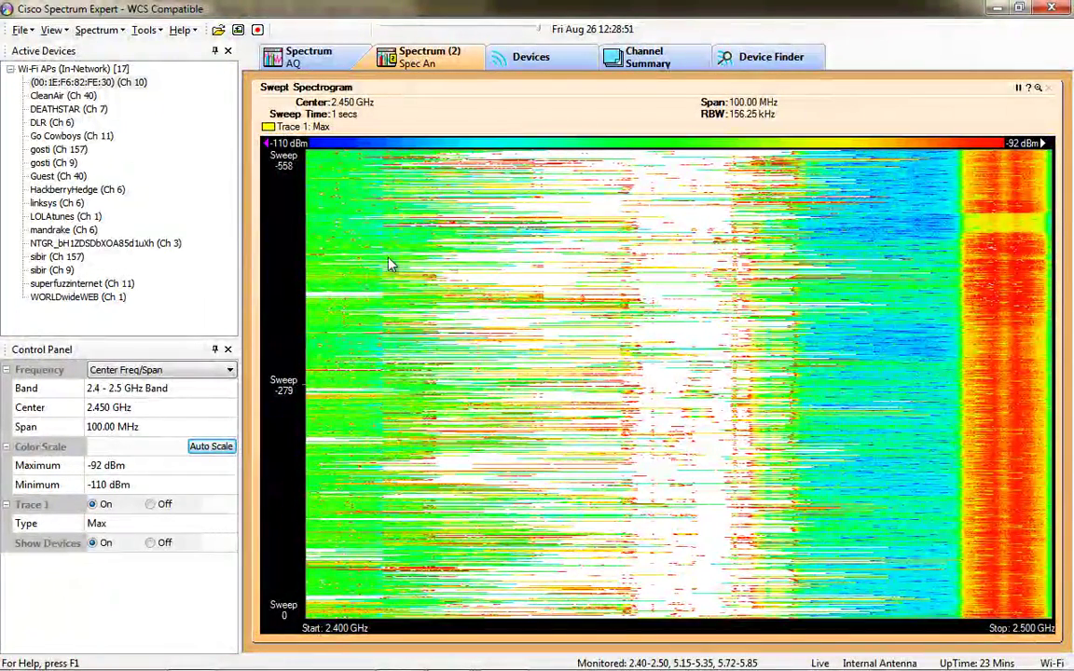
# - Check the spectrogram's colour scale maximum and minimum and Show Devices, keeping Trace Type at Max
pyautogui.moveTo(390, 265)
pyautogui.moveTo(379, 343)
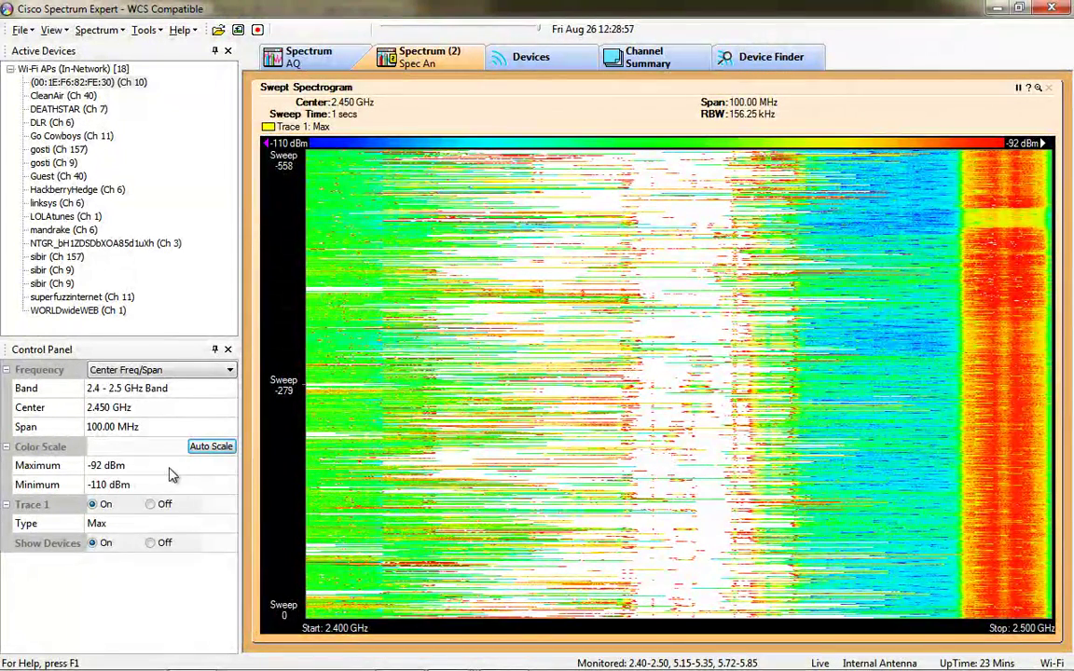
pyautogui.click(158, 465)
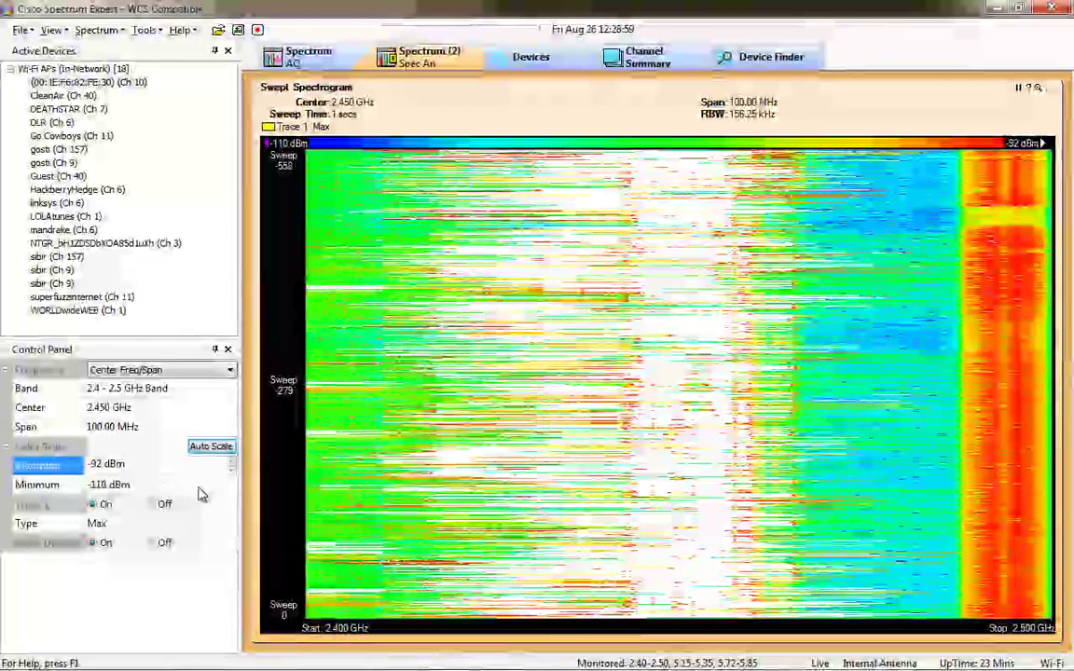
pyautogui.click(211, 485)
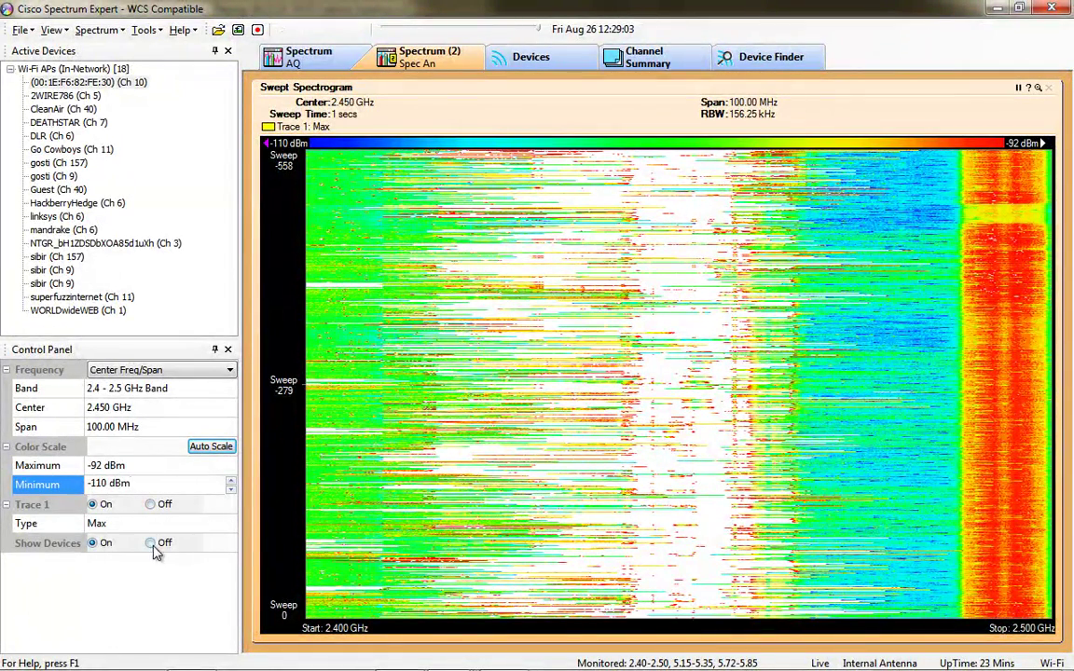
pyautogui.click(151, 543)
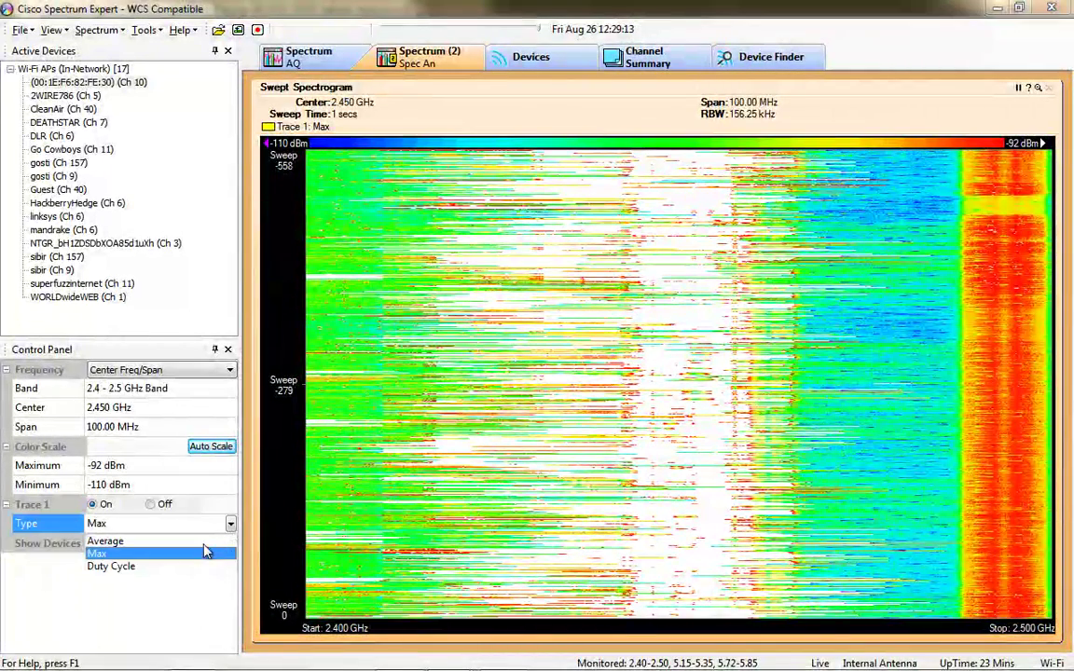
pyautogui.click(205, 552)
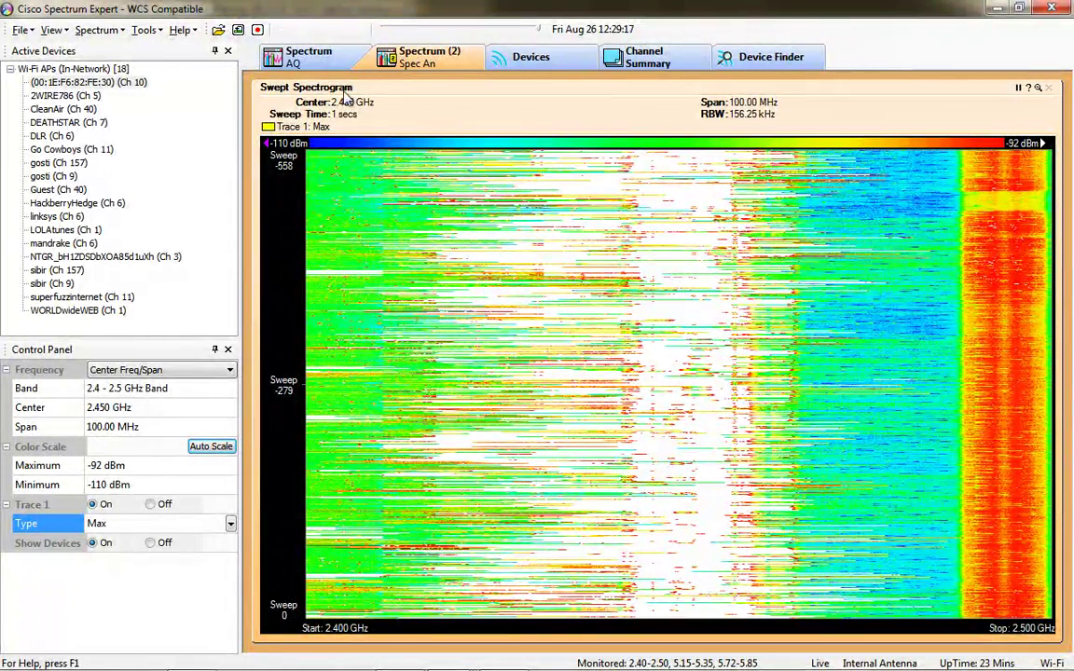
# - Restore the grid, briefly enlarge the 2.4 GHz duty-cycle spectrogram, then return it to the tiles
pyautogui.doubleClick(626, 258)
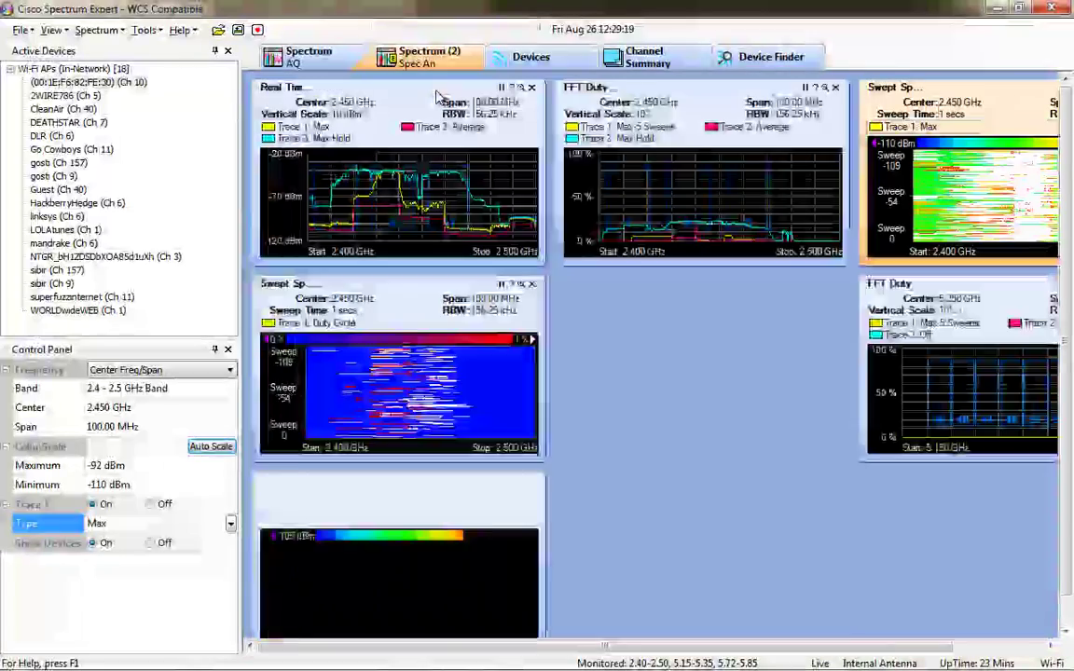
pyautogui.doubleClick(414, 289)
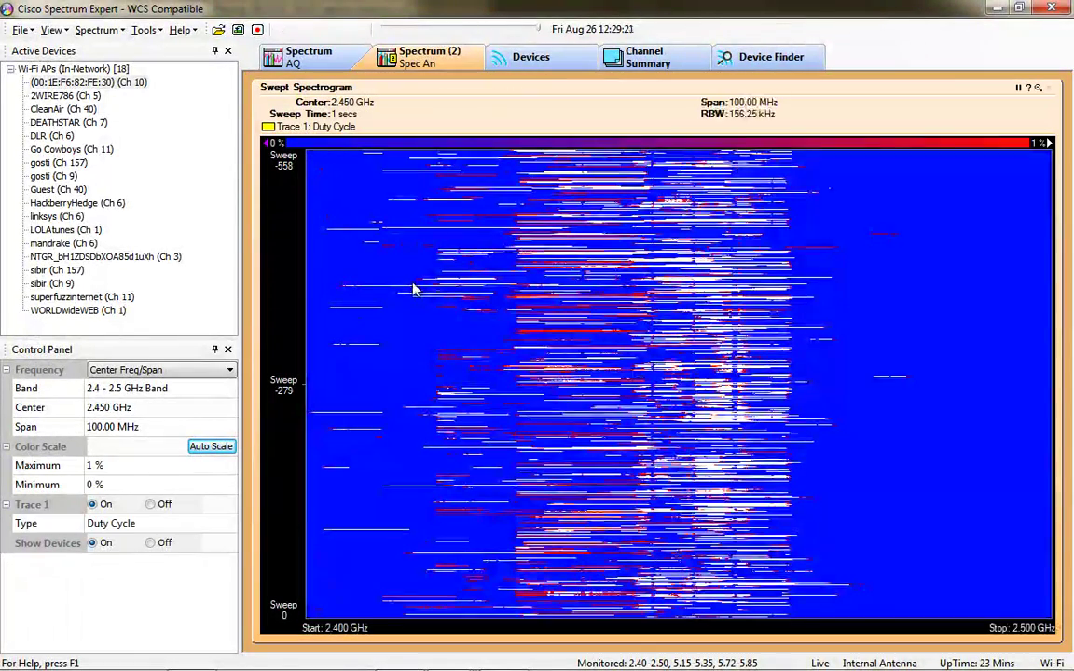
pyautogui.moveTo(680, 261)
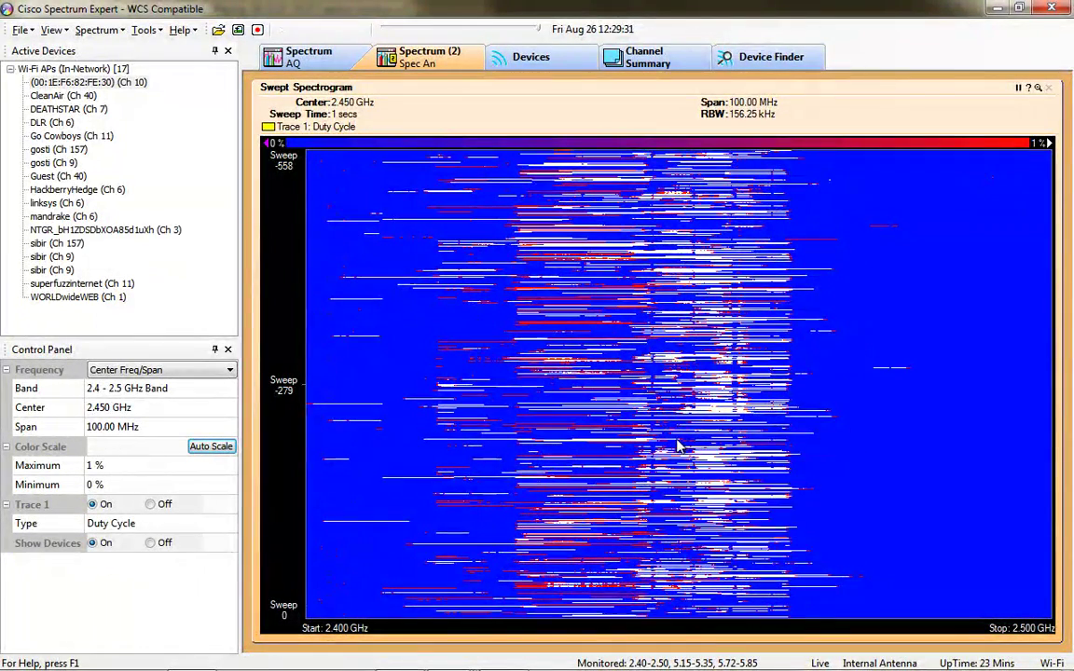
pyautogui.moveTo(727, 345)
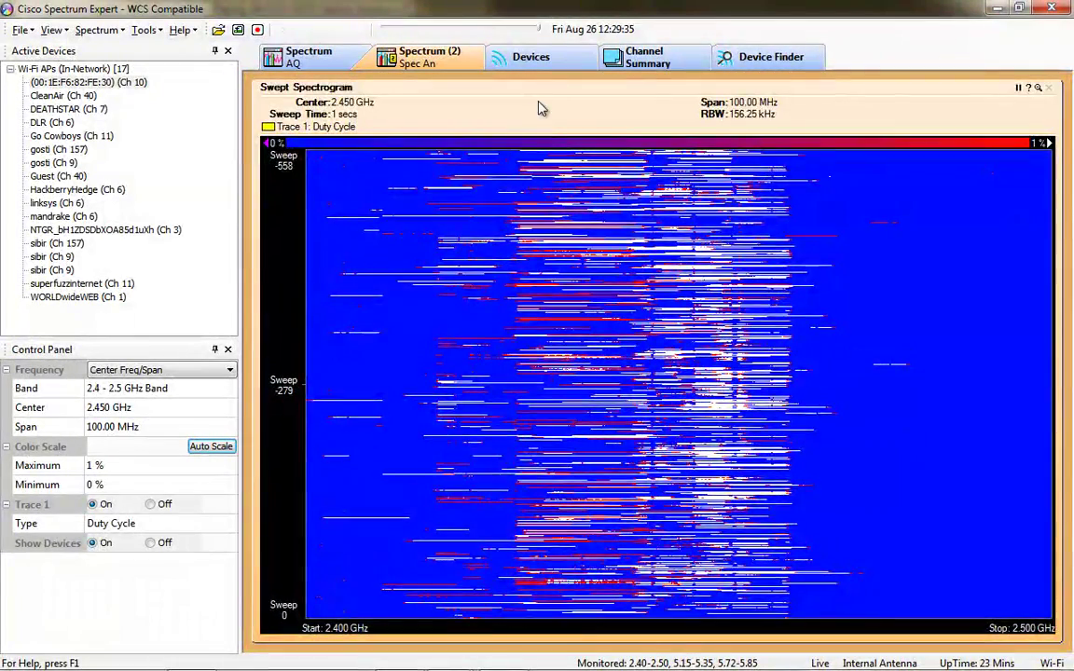
pyautogui.doubleClick(538, 106)
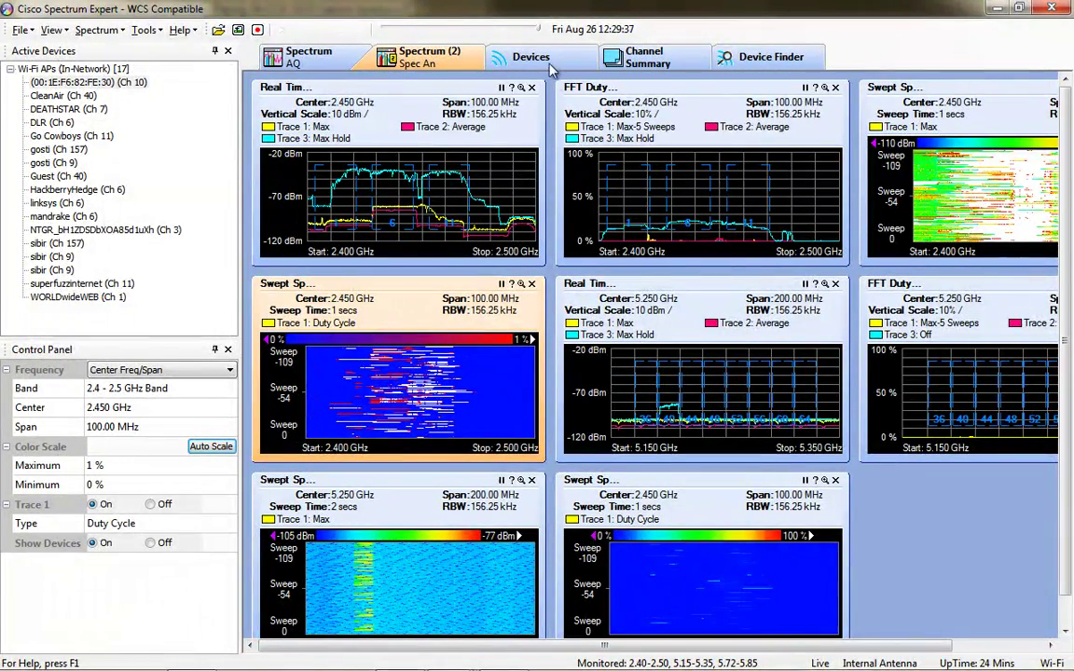
# - Show the Devices table of 19 detected Wi-Fi APs and clear the superfuzzinternet row selection
pyautogui.click(548, 61)
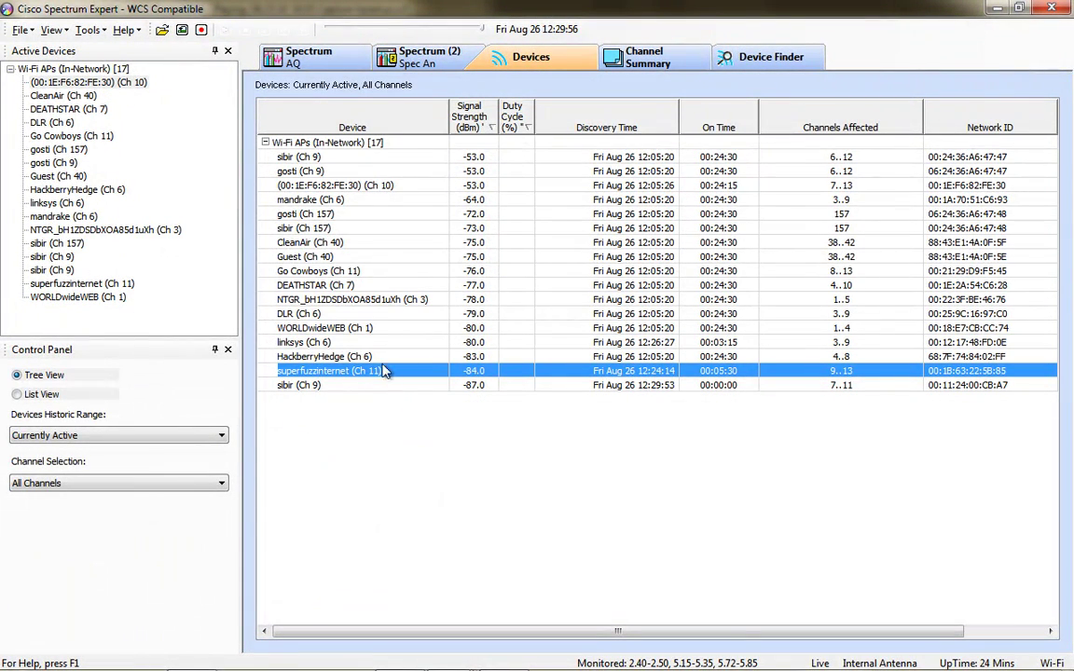
pyautogui.click(504, 435)
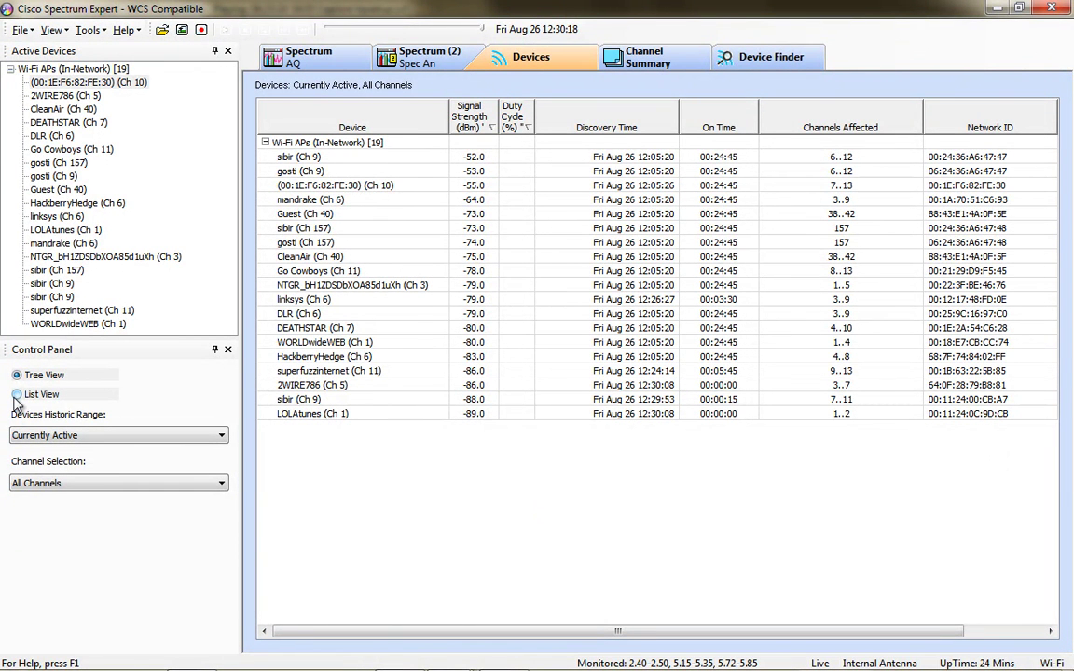
pyautogui.click(17, 396)
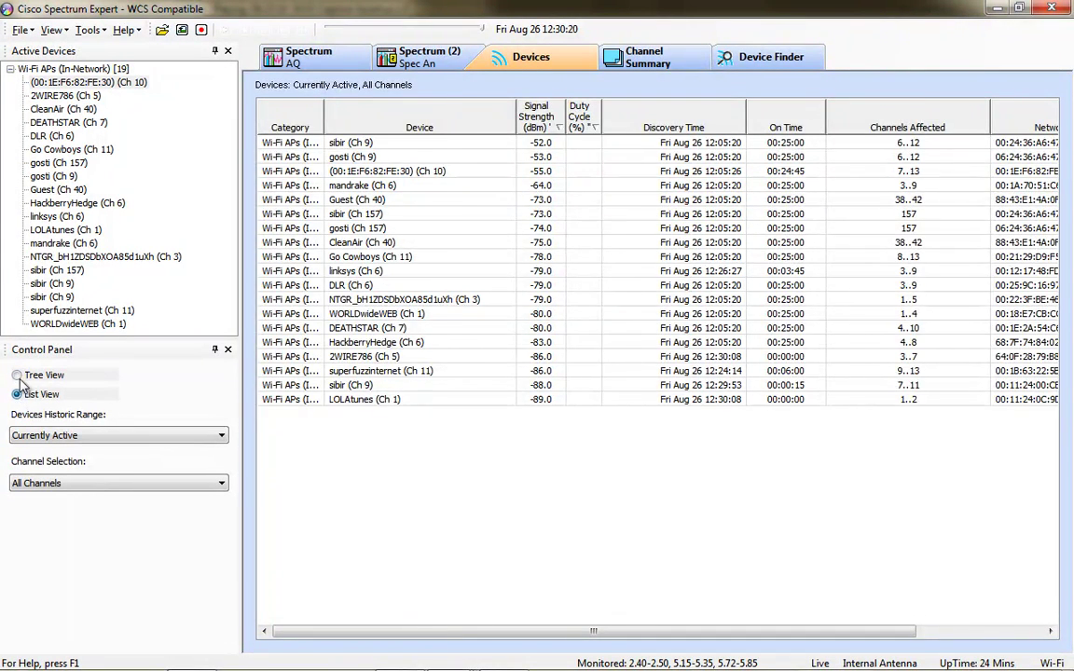
pyautogui.click(18, 376)
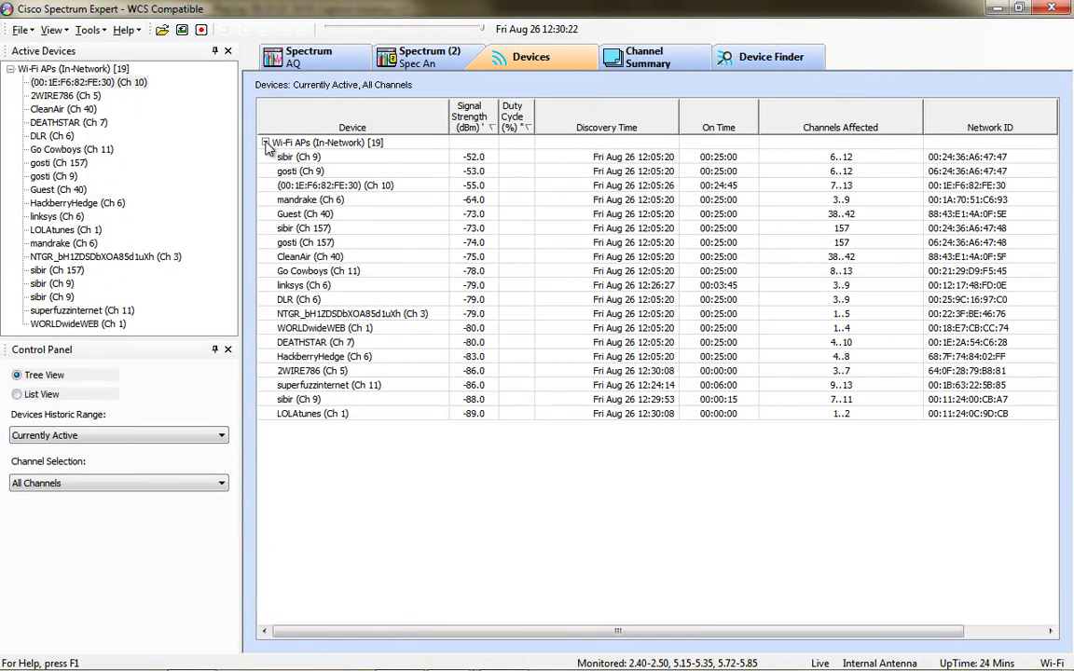
pyautogui.click(266, 144)
pyautogui.click(265, 145)
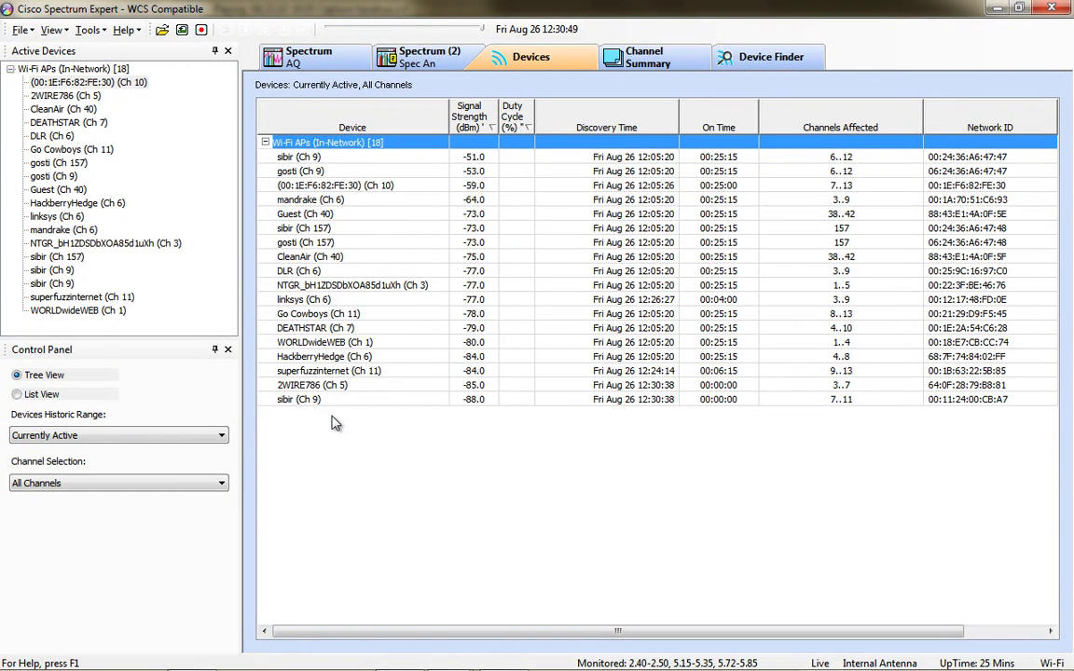
pyautogui.click(211, 442)
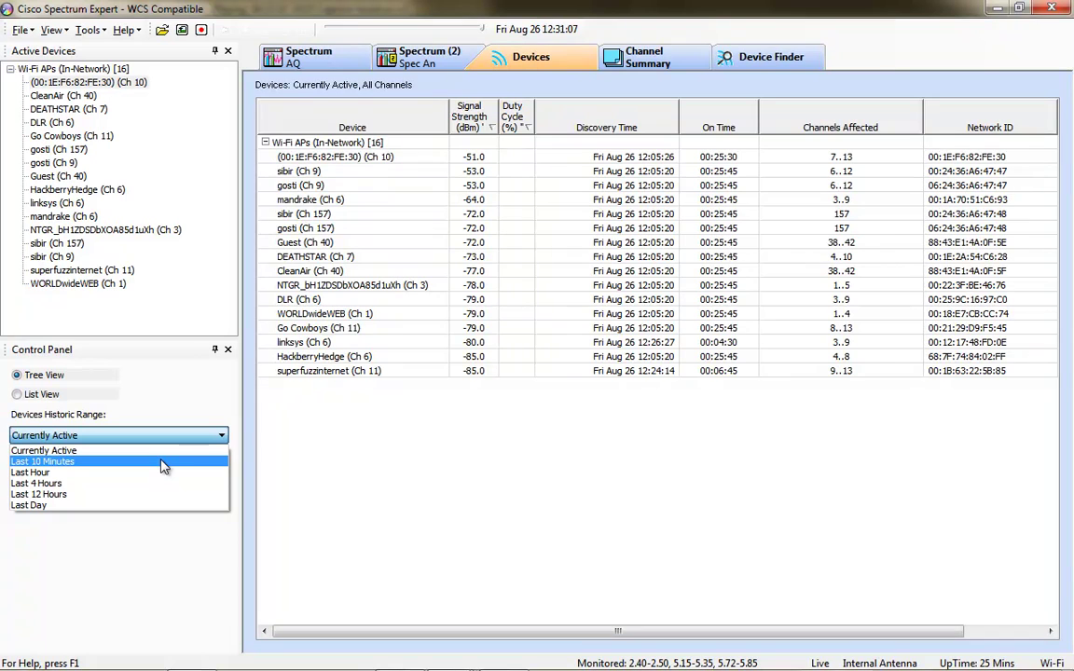
pyautogui.click(161, 462)
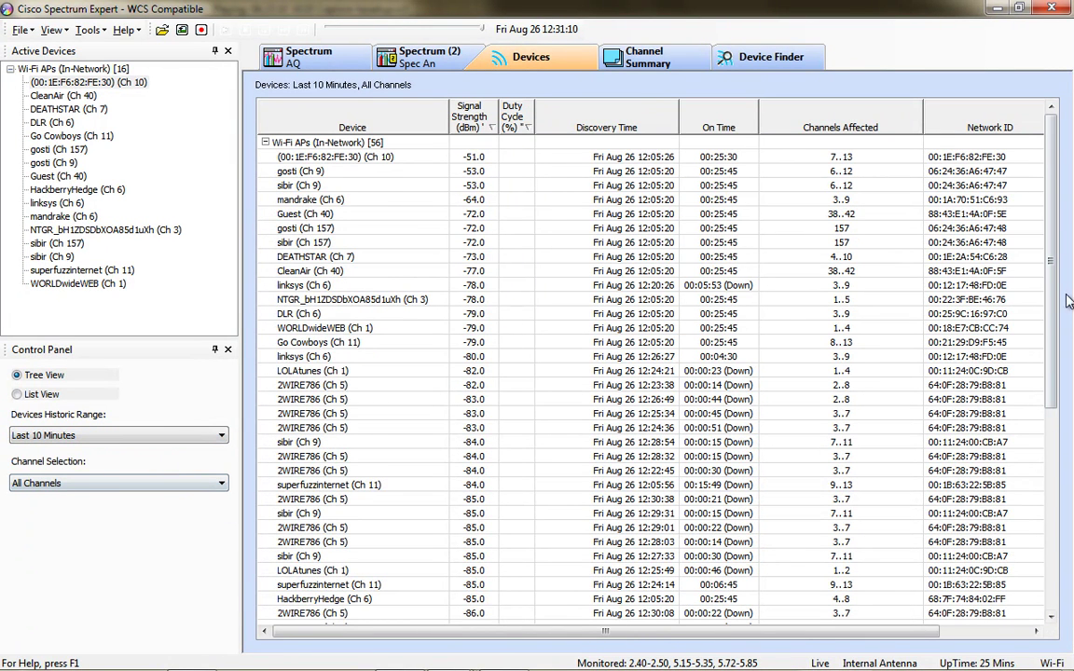
pyautogui.moveTo(1057, 293); pyautogui.dragTo(1054, 268)
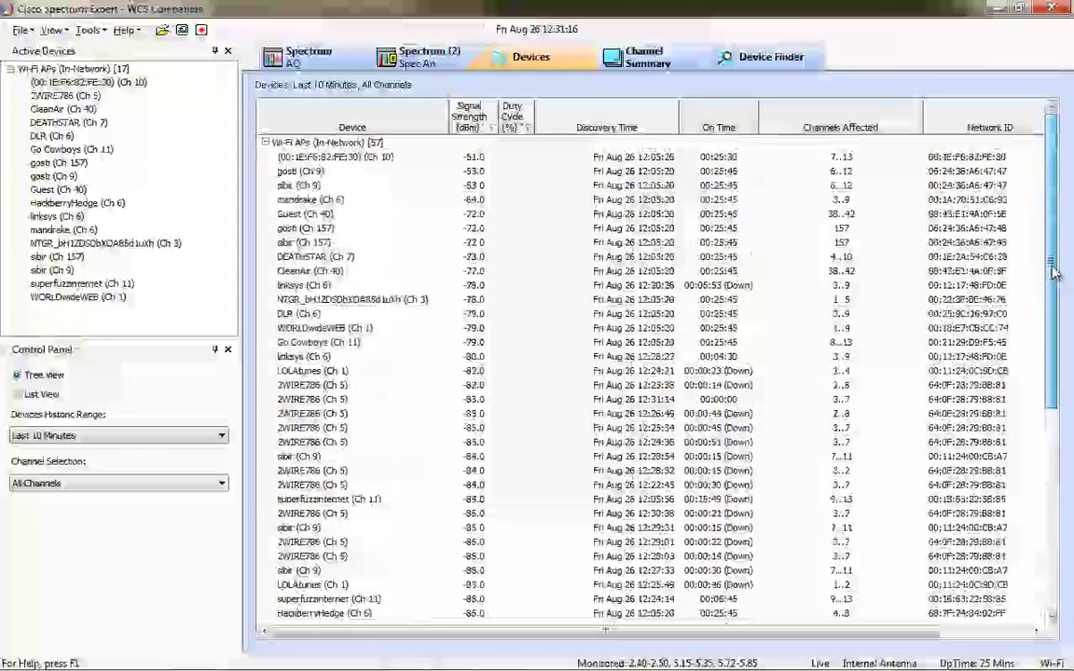
pyautogui.click(214, 436)
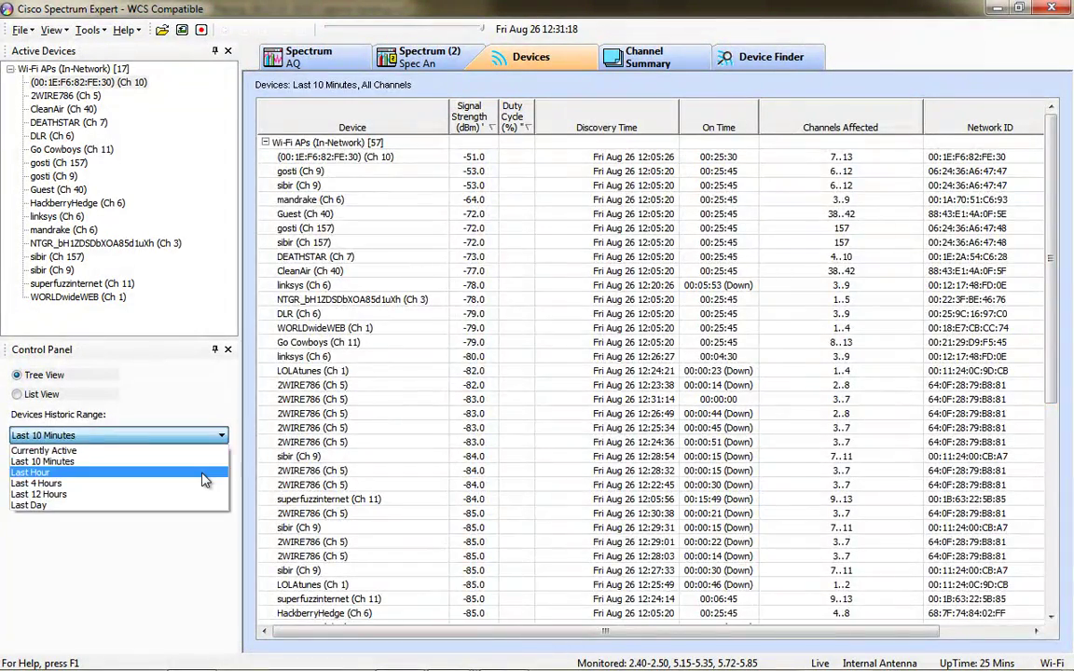
pyautogui.click(205, 472)
pyautogui.moveTo(1052, 271); pyautogui.dragTo(1057, 578)
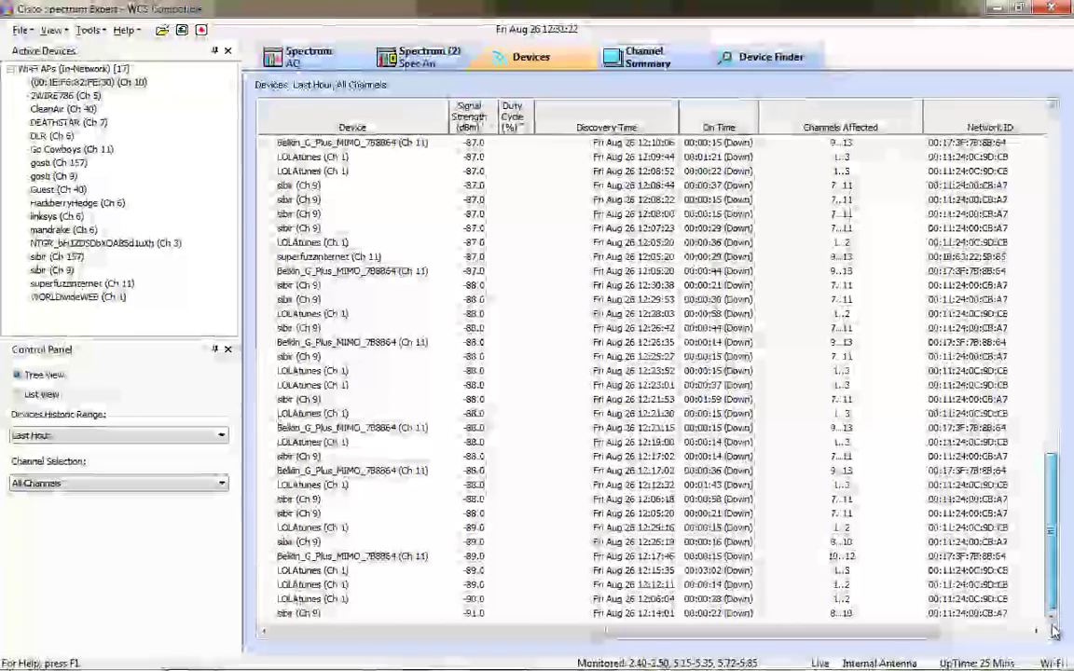
pyautogui.click(210, 435)
pyautogui.click(159, 448)
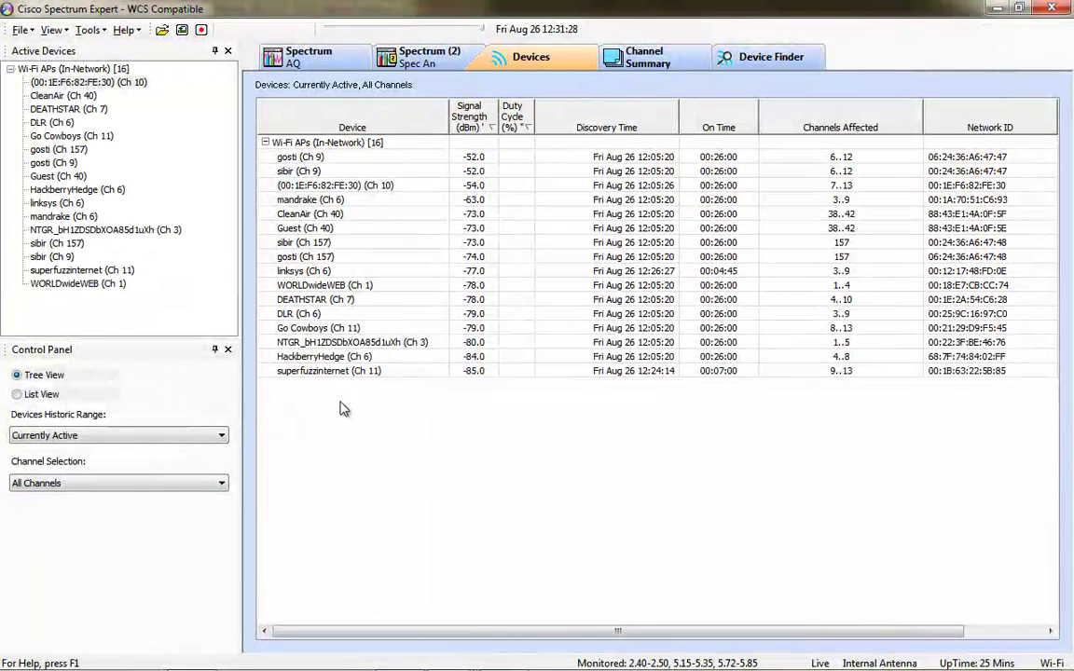
pyautogui.click(216, 487)
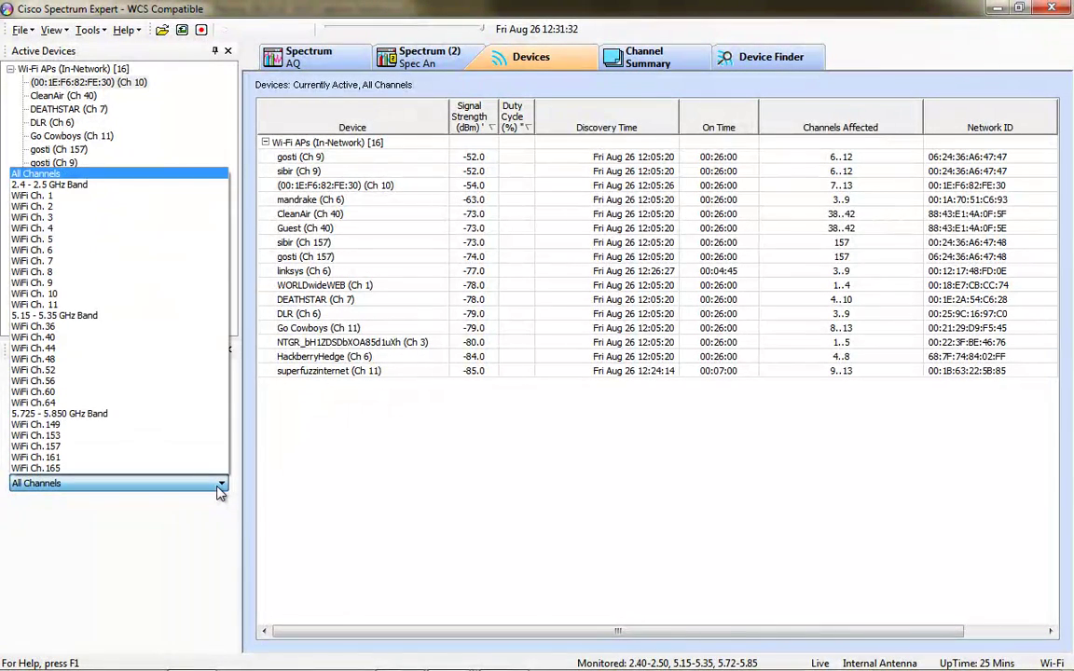
pyautogui.click(220, 487)
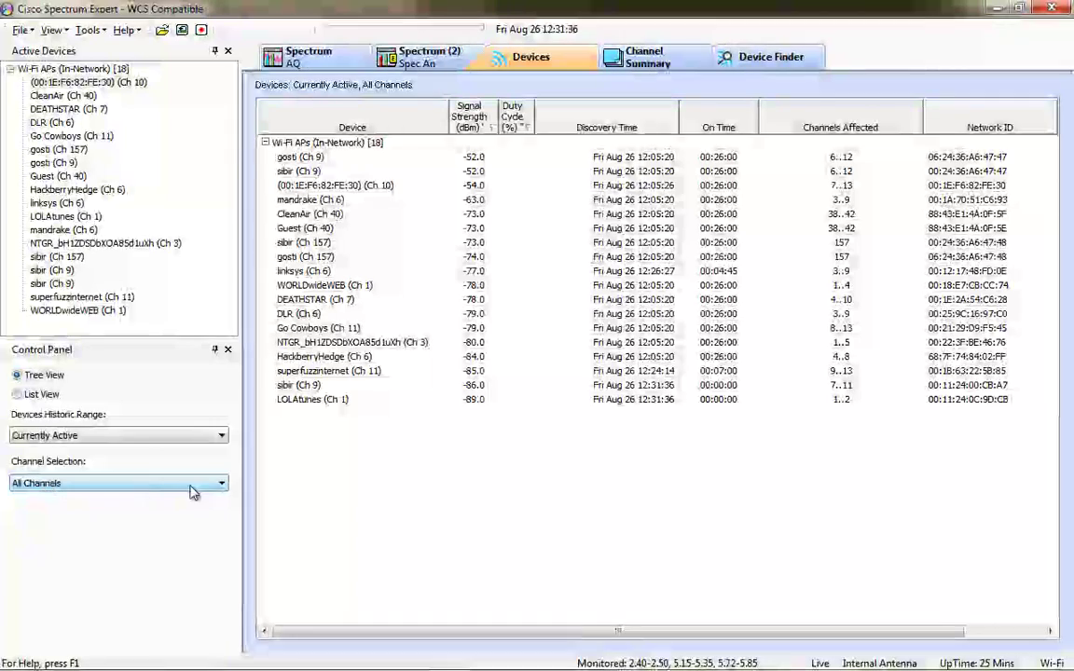
pyautogui.click(190, 485)
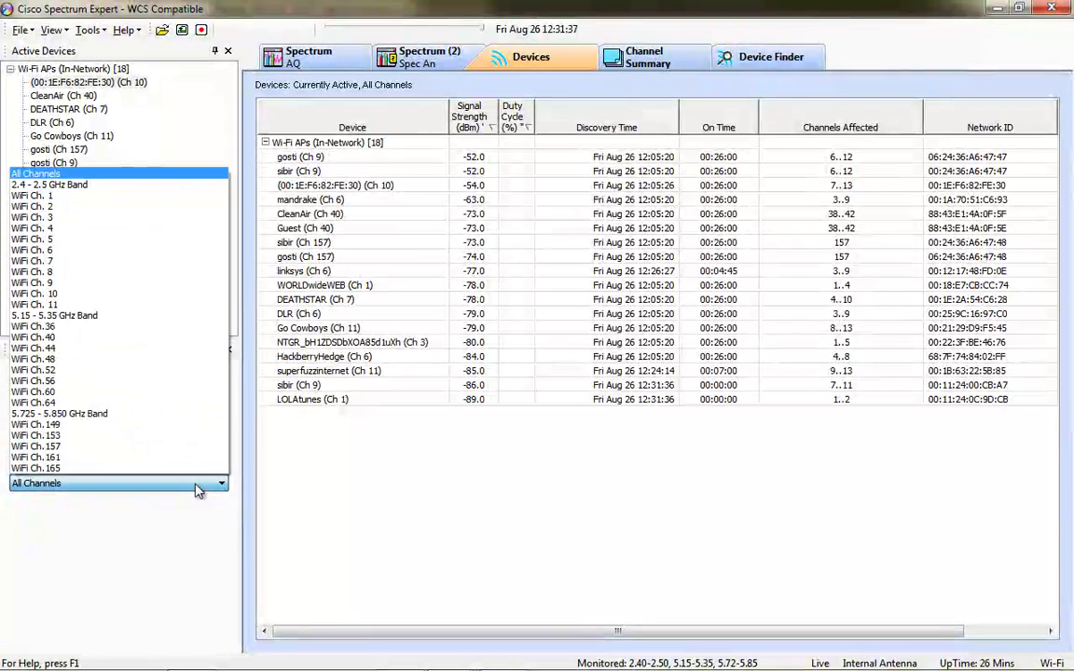
pyautogui.click(171, 322)
pyautogui.click(216, 416)
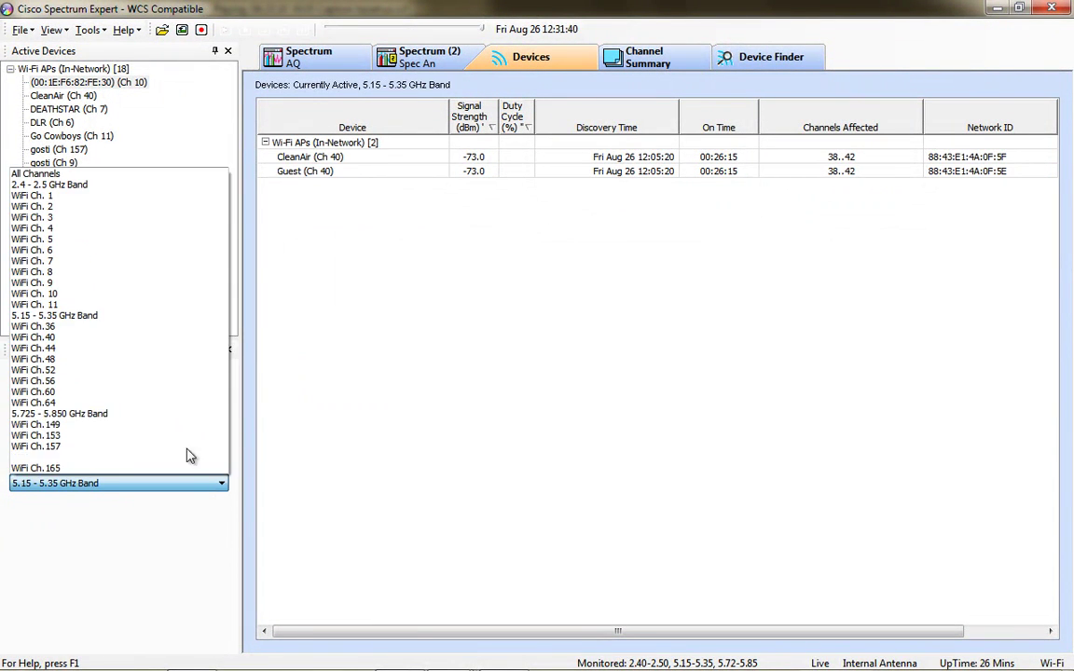
pyautogui.click(186, 415)
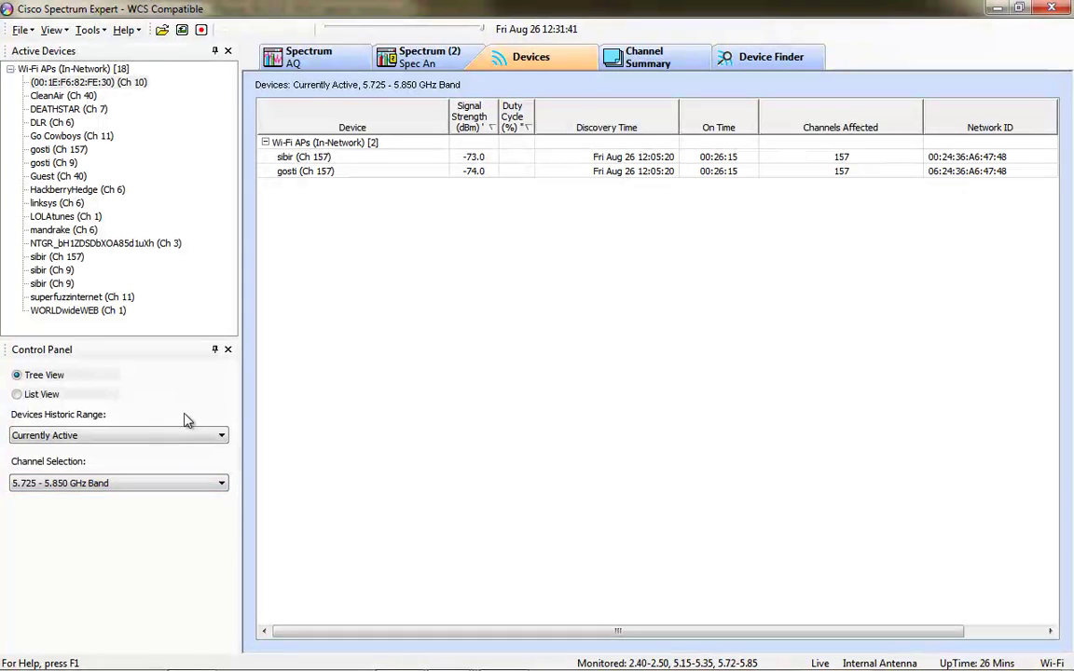
pyautogui.click(224, 482)
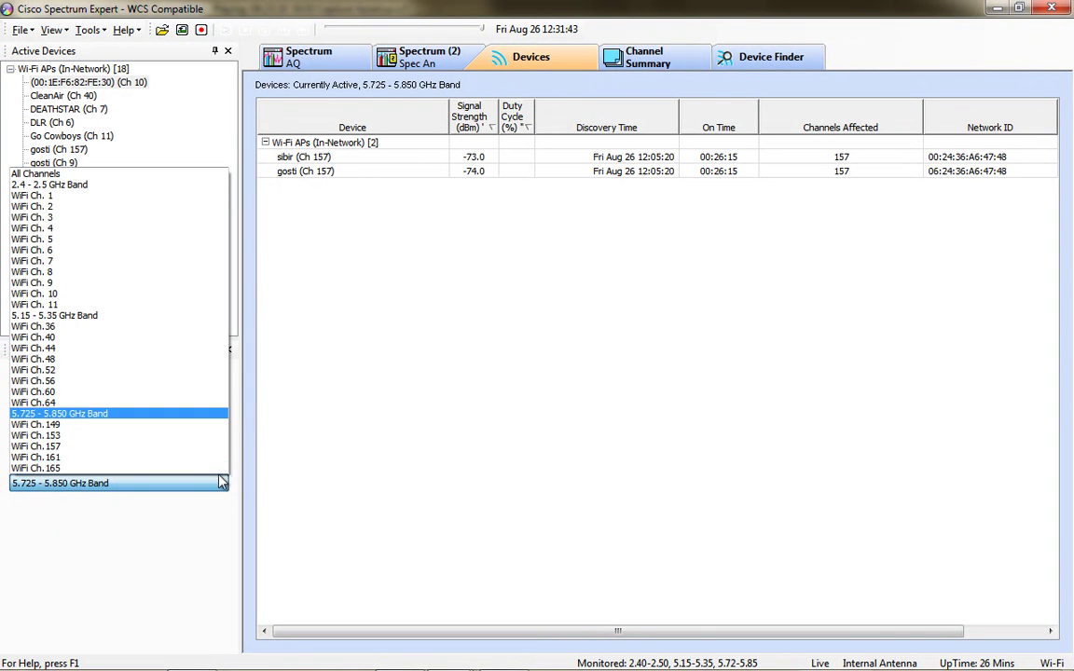
pyautogui.click(170, 173)
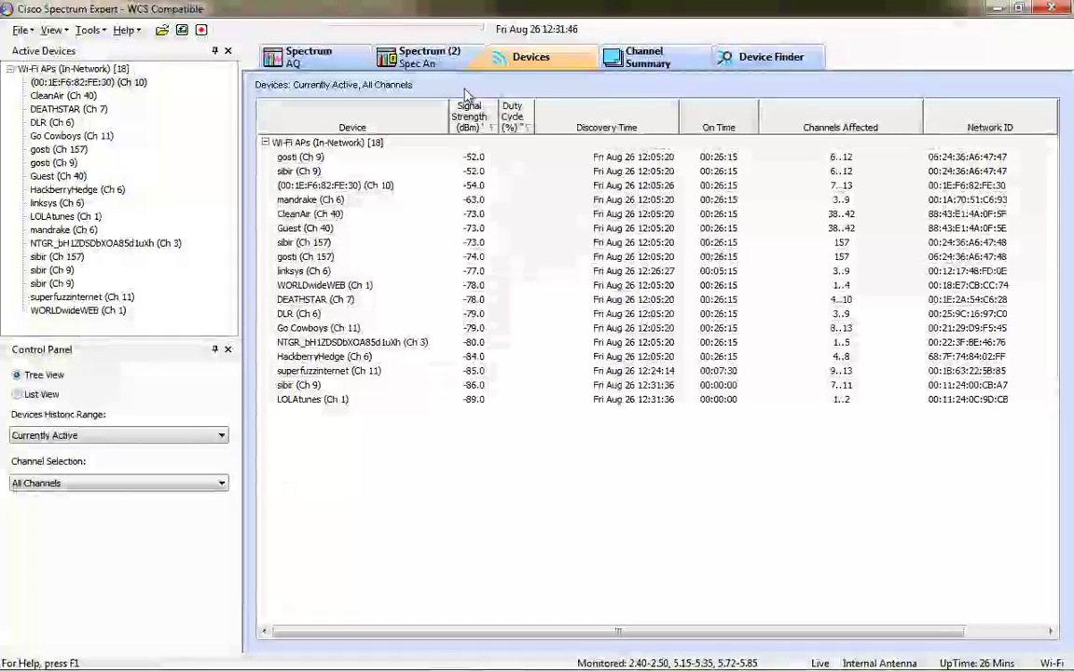
# - Show Channel Summary with utilization, interference, SNR and AP counts for channels 1–165
pyautogui.click(644, 58)
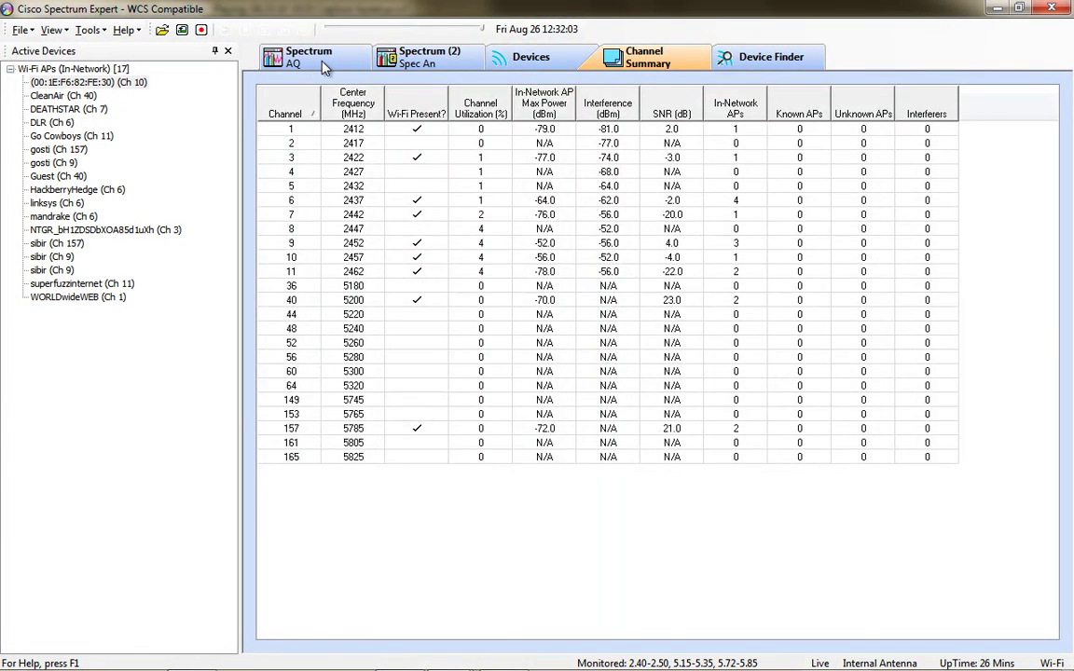
# - Show Spectrum AQ and read the channel utilization, interference power and active-device chart values
pyautogui.click(291, 56)
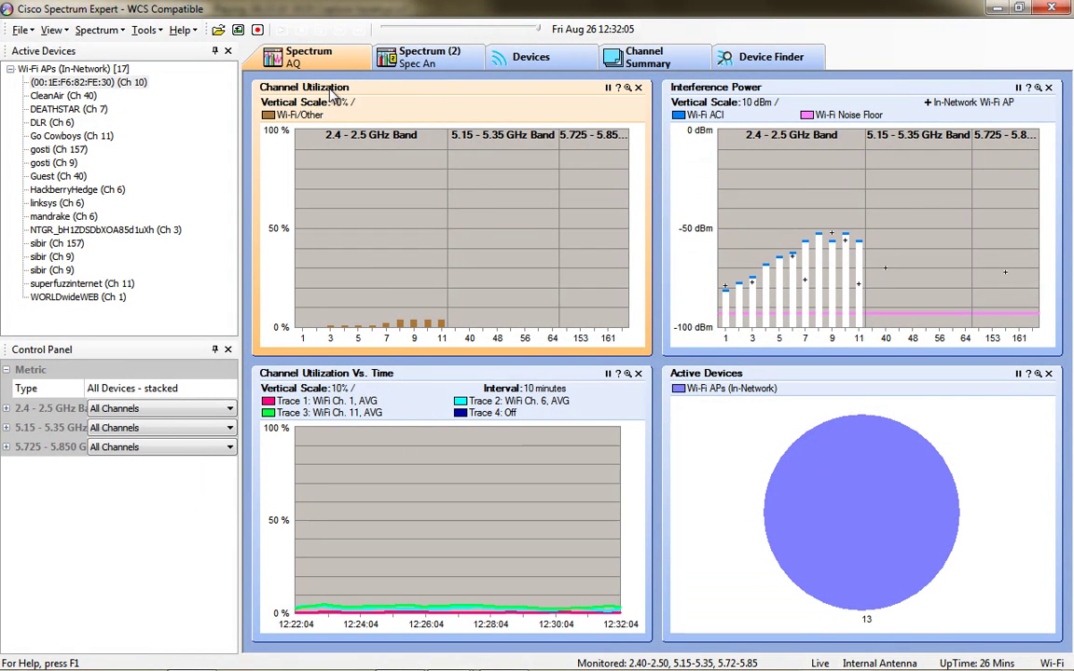
pyautogui.moveTo(414, 328)
pyautogui.moveTo(836, 265)
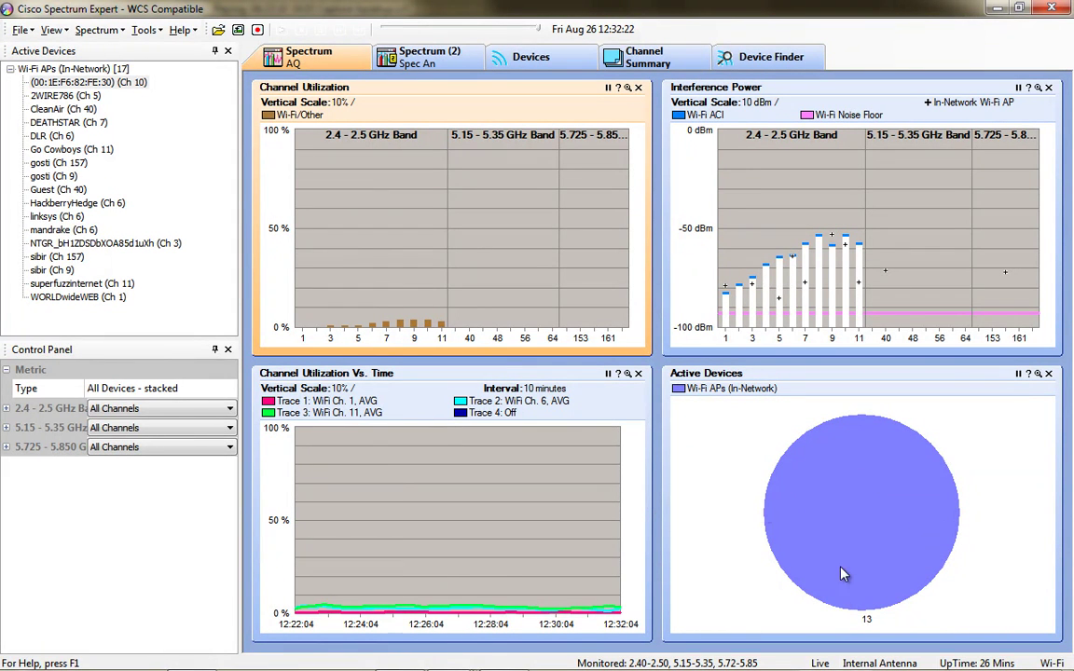
pyautogui.moveTo(820, 454)
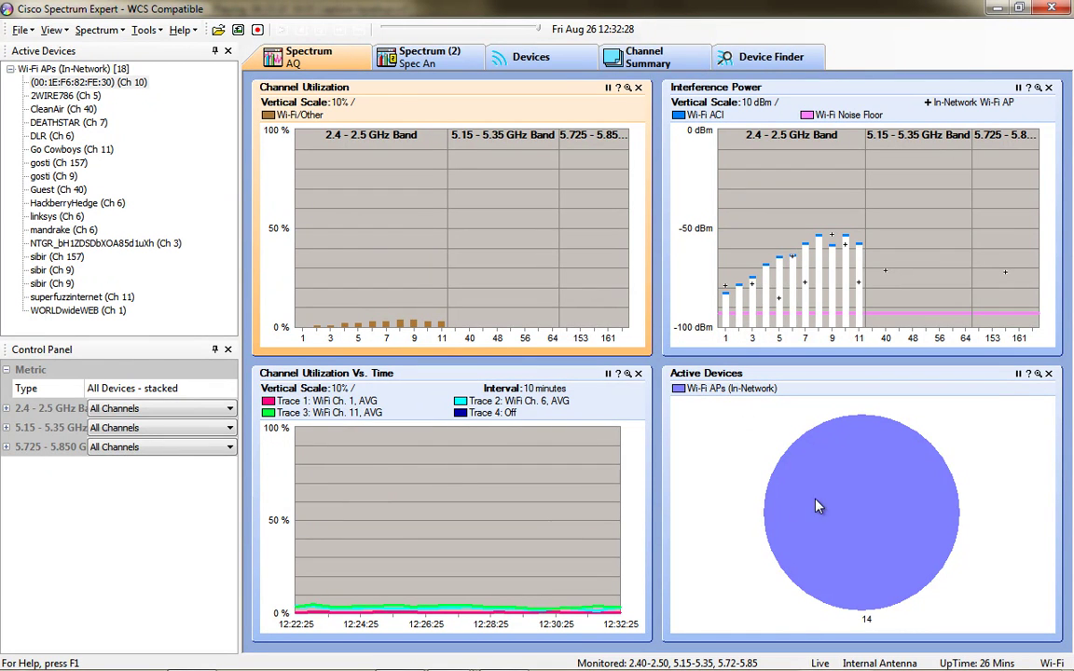
pyautogui.moveTo(776, 542)
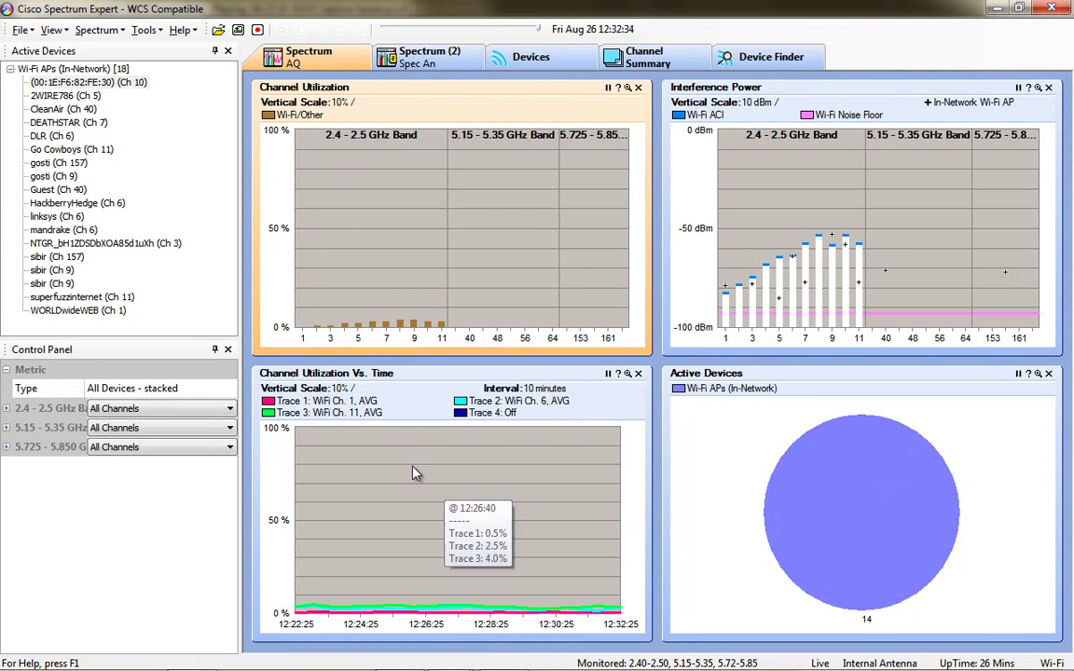
pyautogui.moveTo(347, 618)
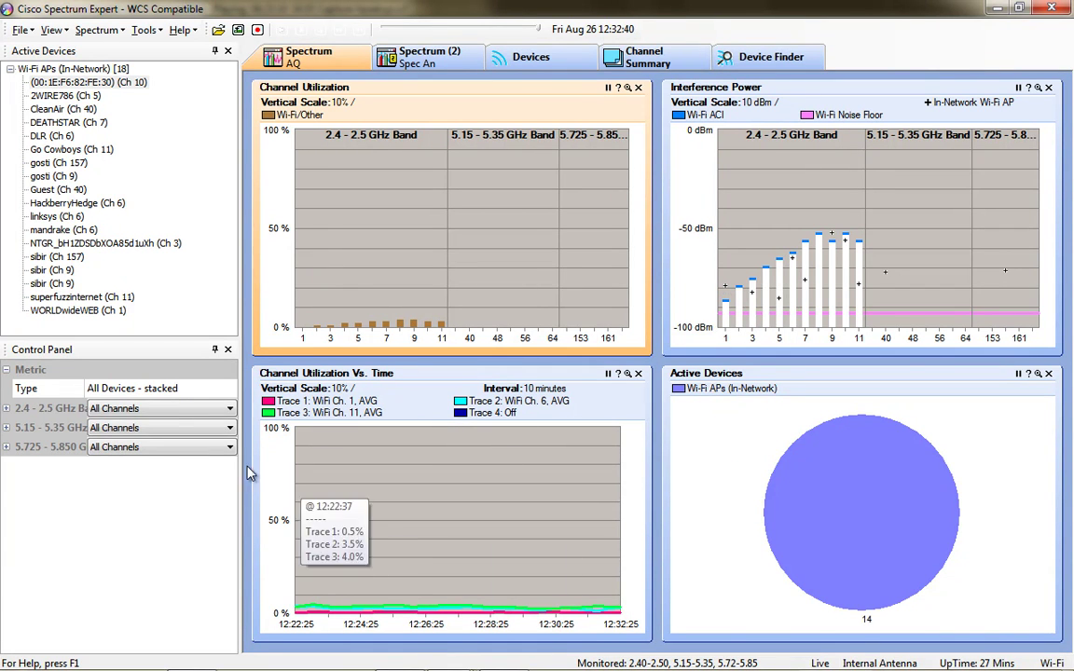
# - Leave Trace 4 of the utilization-over-time chart off without selecting a channel
pyautogui.click(297, 376)
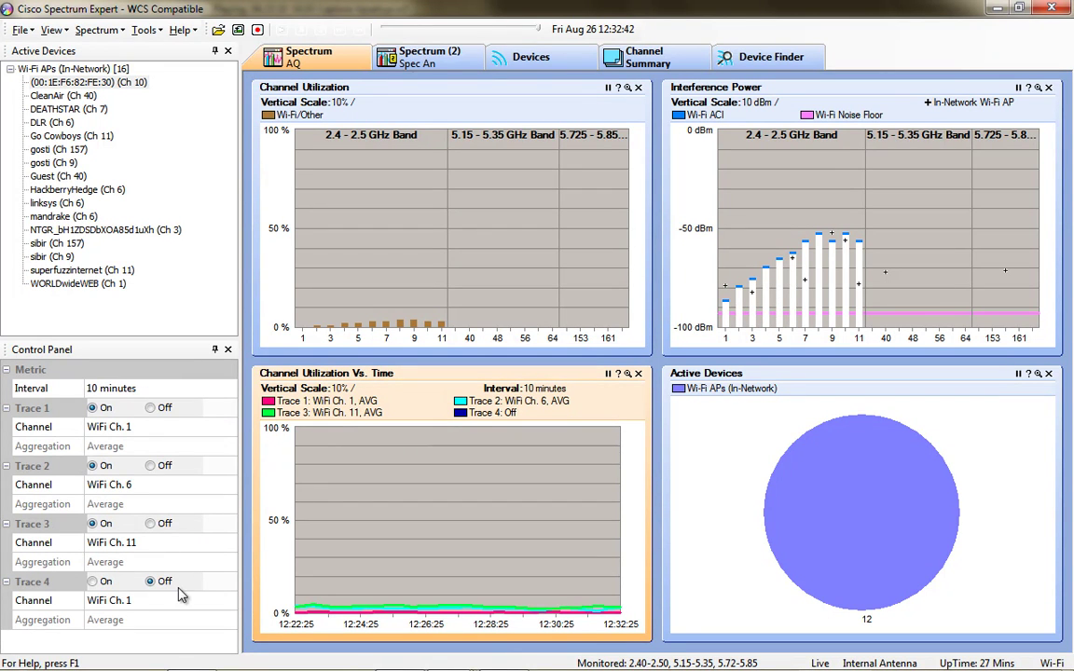
pyautogui.click(230, 602)
pyautogui.click(230, 601)
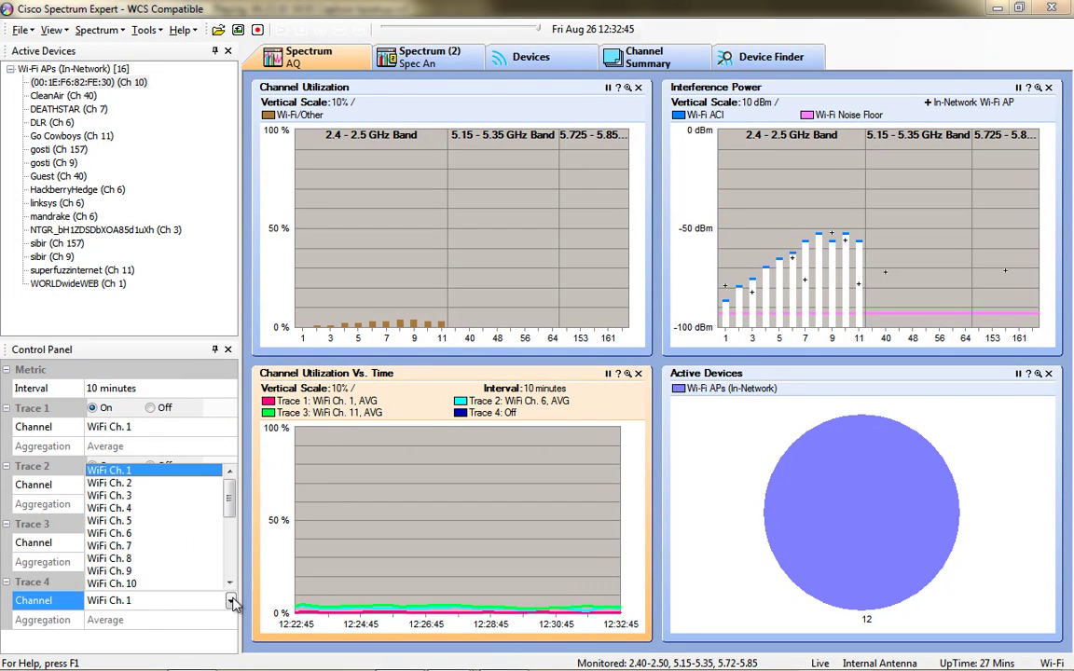
pyautogui.scroll(-5, 233, 570)
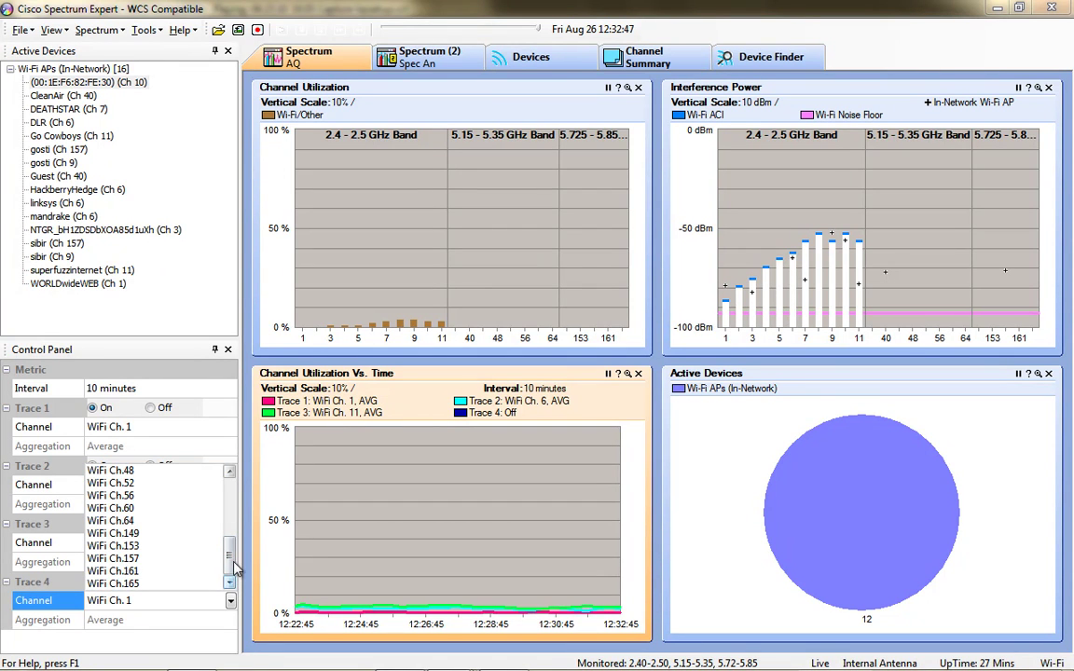
pyautogui.moveTo(229, 560)
pyautogui.mouseDown()
pyautogui.moveTo(233, 470)
pyautogui.moveTo(249, 477)
pyautogui.moveTo(234, 492)
pyautogui.moveTo(230, 556)
pyautogui.moveTo(249, 565)
pyautogui.mouseUp()
pyautogui.click(239, 548)
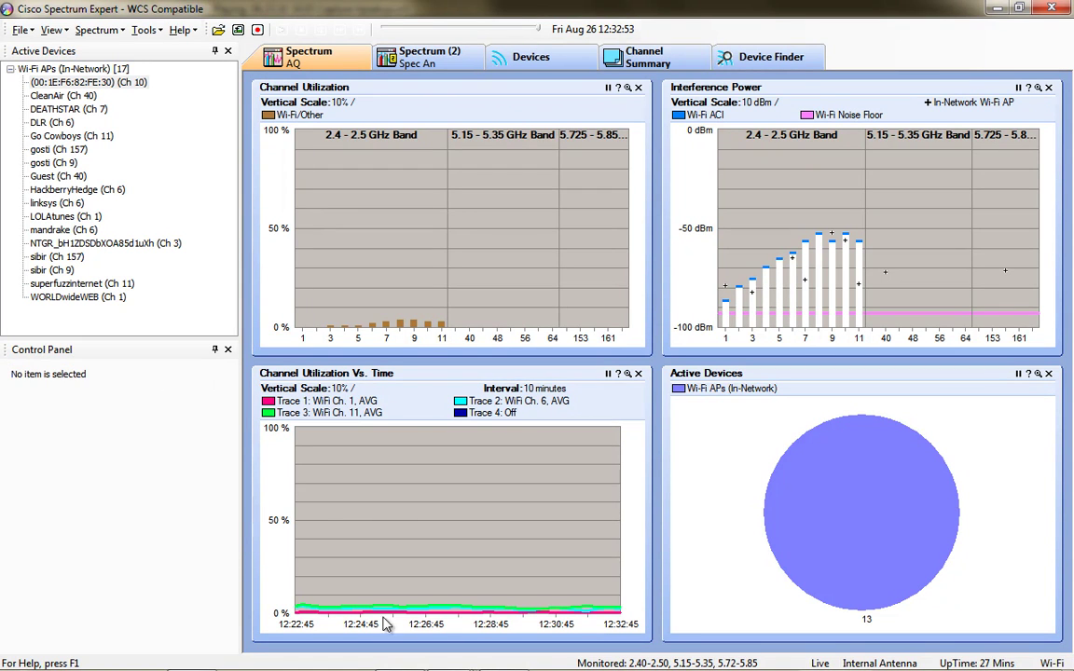
pyautogui.moveTo(320, 494)
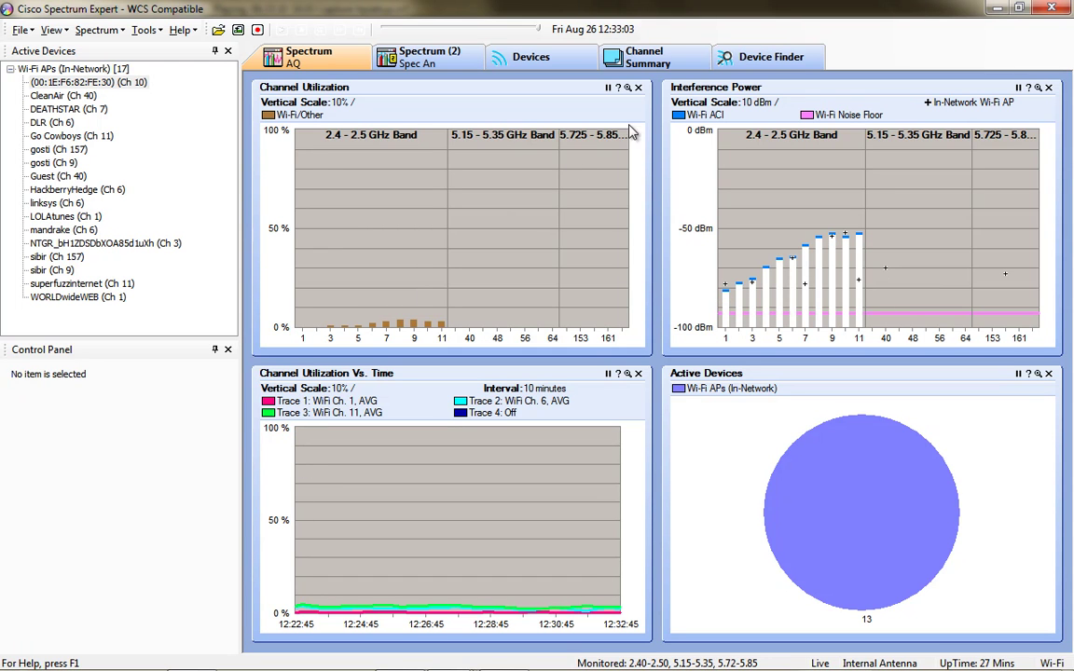
# - Track the mandrake (Ch 6) AP in Device Finder, reading -66 dBm with -65 dBm maximum
pyautogui.click(733, 60)
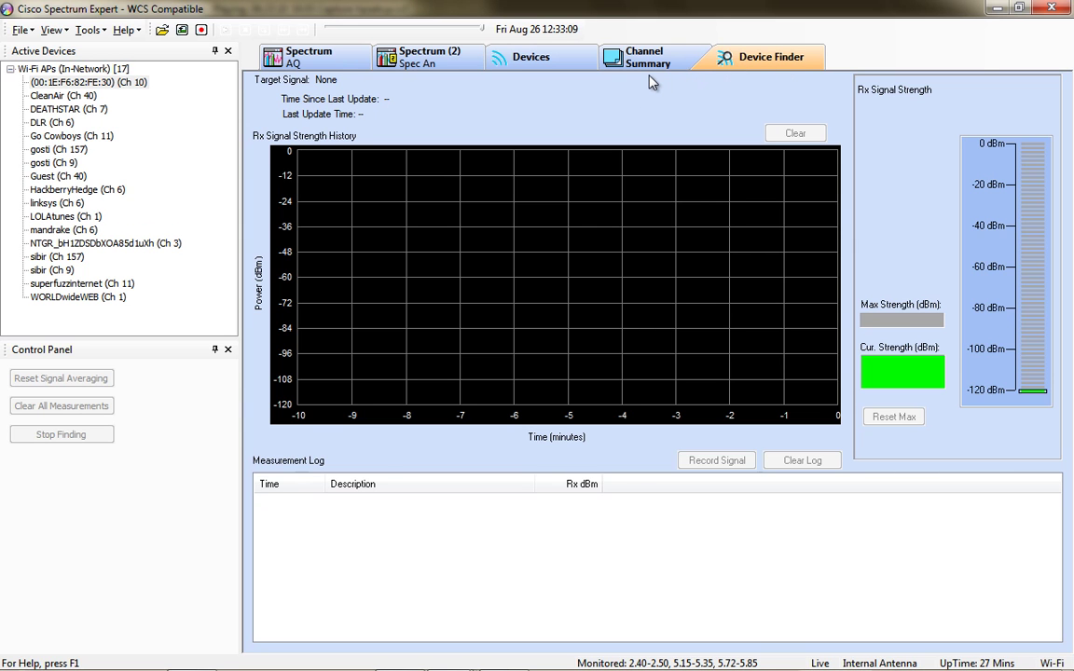
pyautogui.click(572, 68)
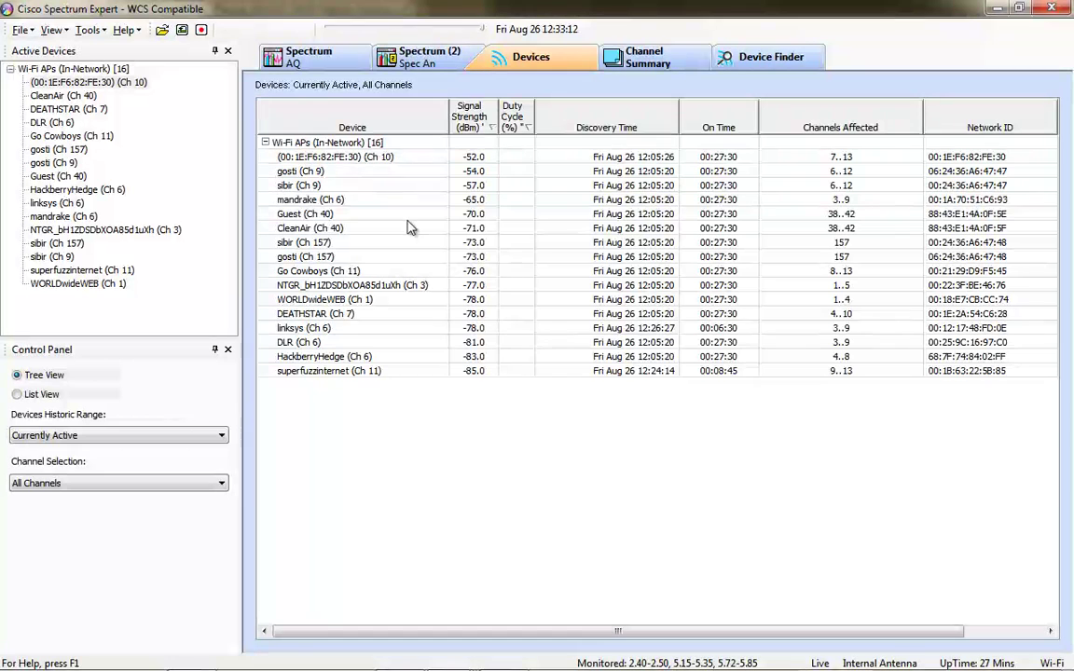
pyautogui.rightClick(325, 204)
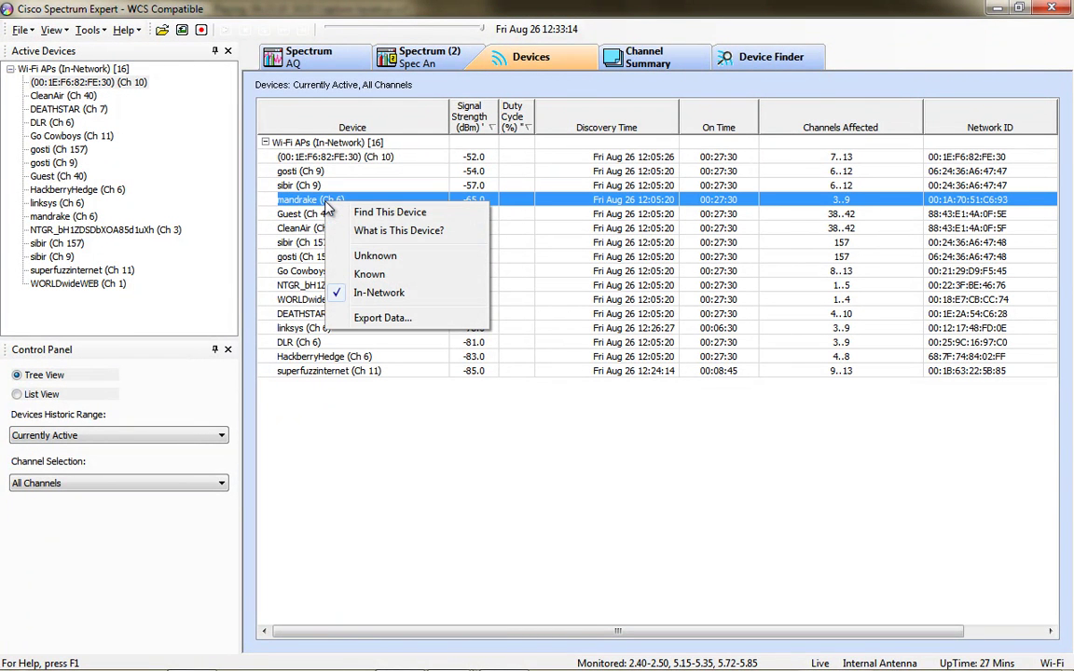
pyautogui.click(391, 214)
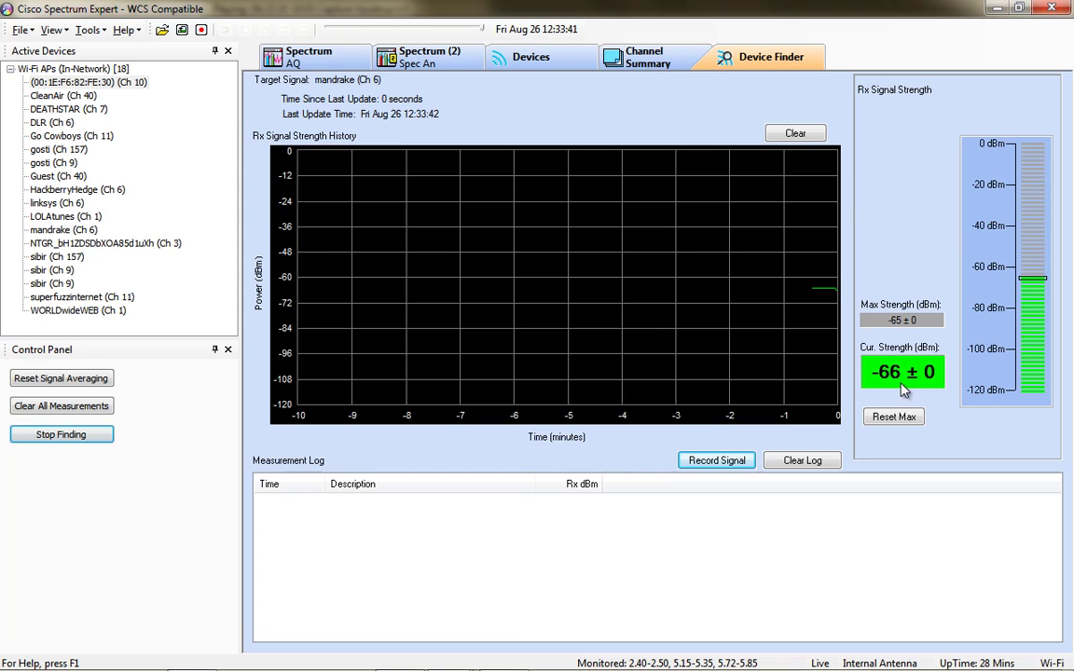
# - Move from the air-quality charts to the spectrum analyzer plots
pyautogui.click(280, 57)
pyautogui.click(420, 58)
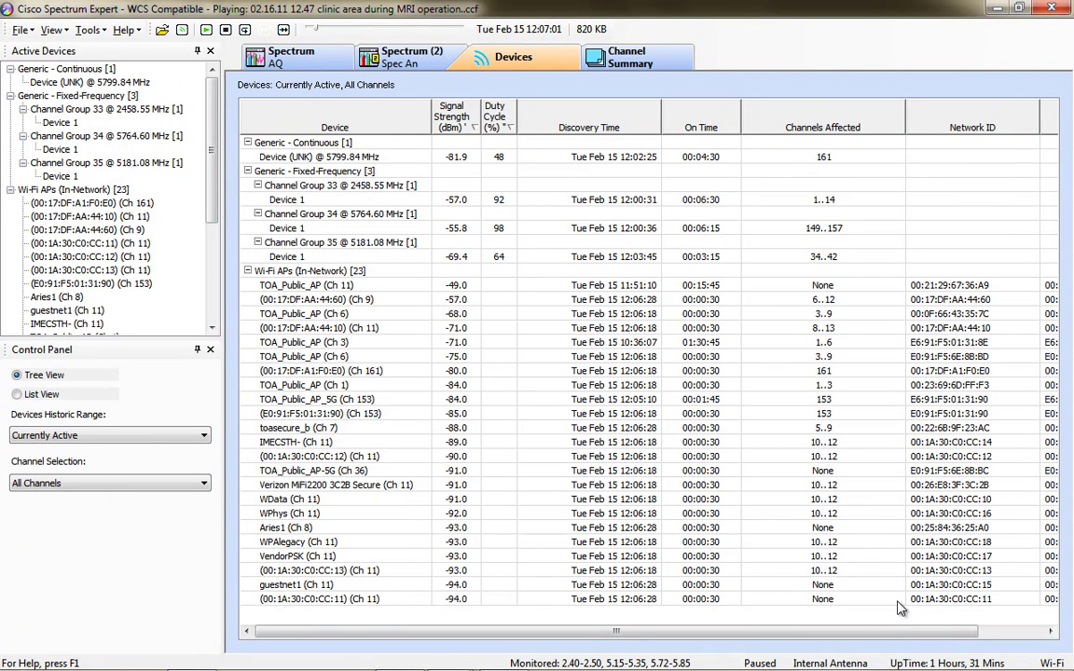
# - View the MRI capture's spectrum analyzer plots showing 2.4 GHz duty cycle near 100%
pyautogui.click(378, 58)
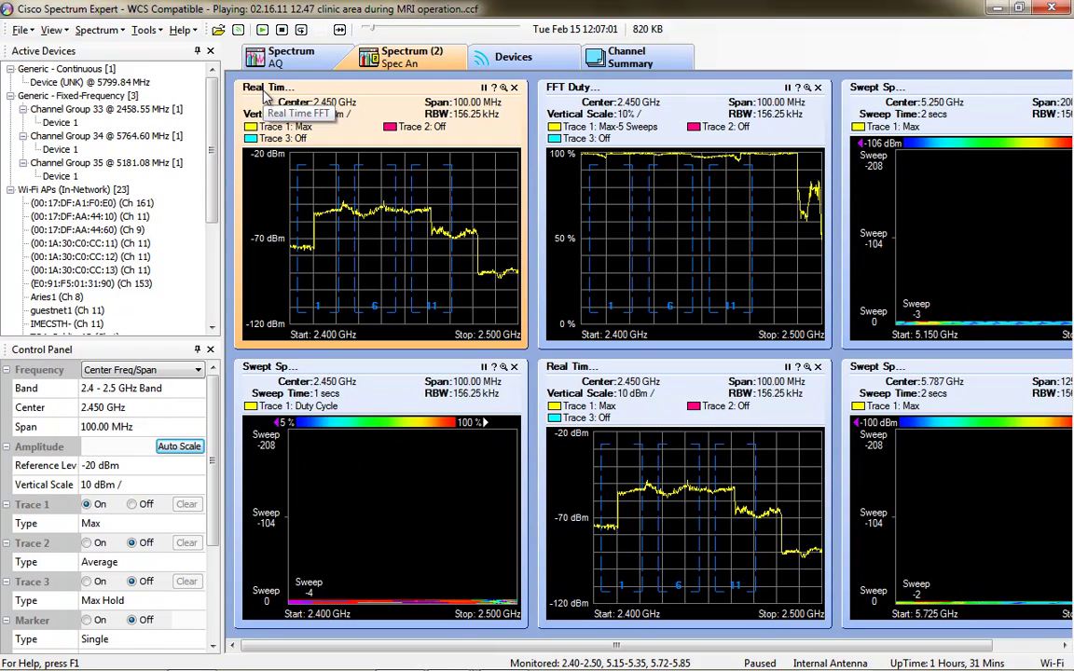
pyautogui.moveTo(283, 197)
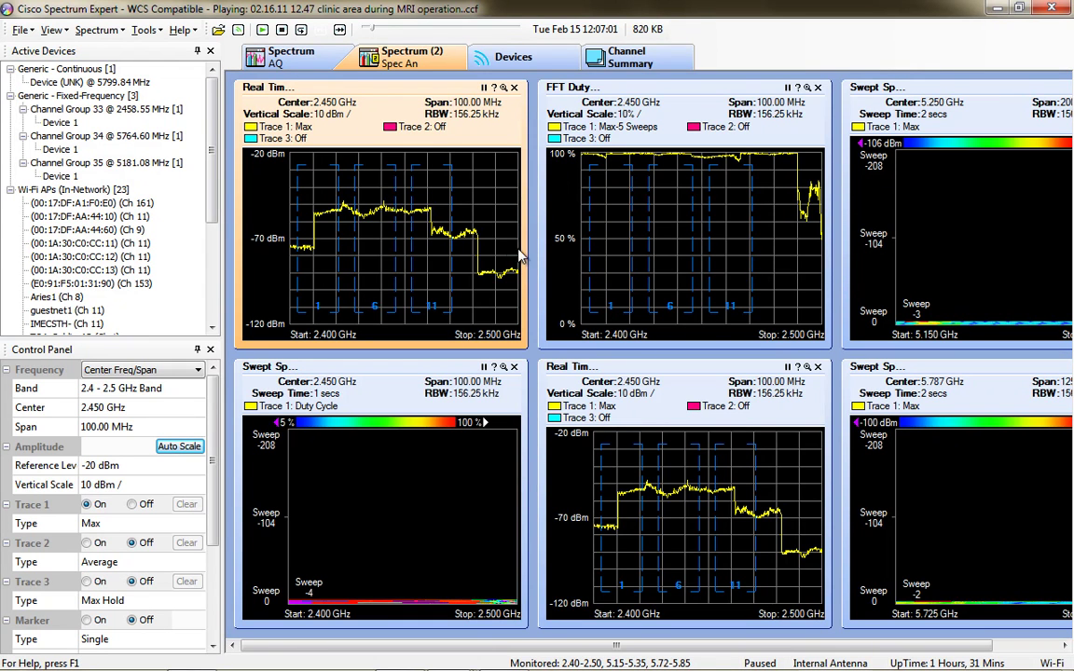
# - Show the MRI capture's Spectrum AQ charts and read the 92% fixed-frequency interferer on channel 4
pyautogui.click(255, 55)
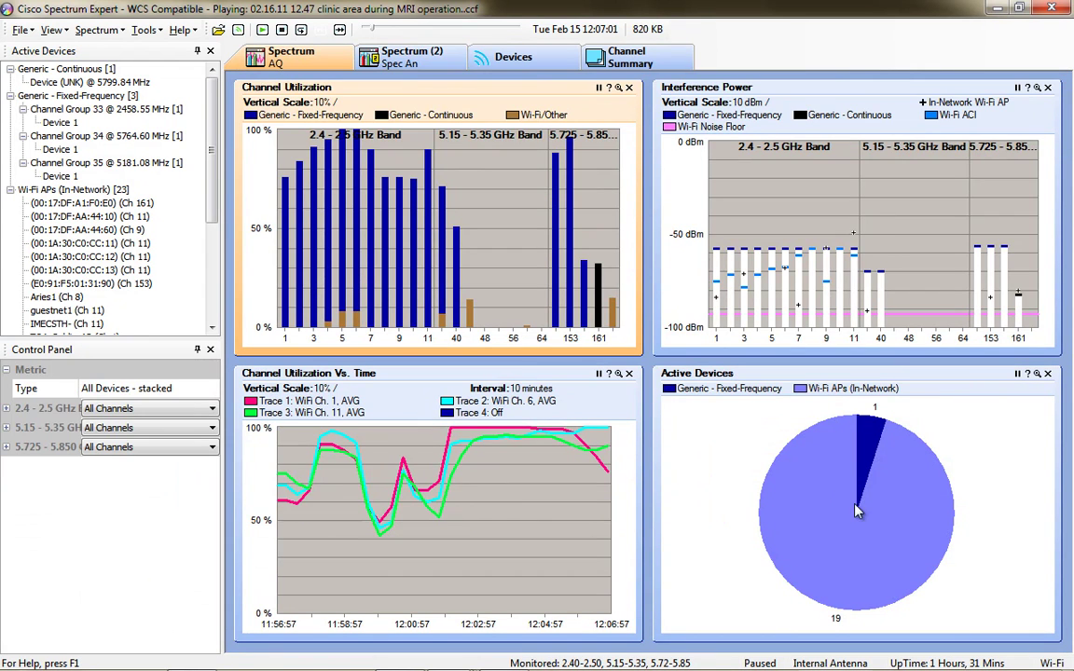
pyautogui.moveTo(870, 435)
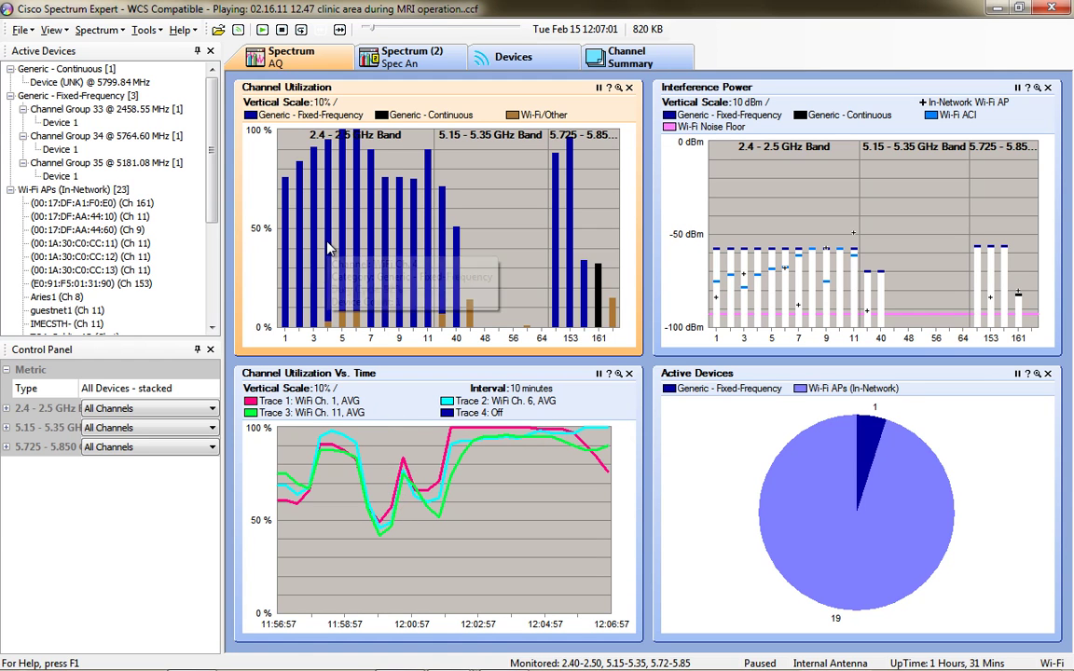
pyautogui.moveTo(329, 248)
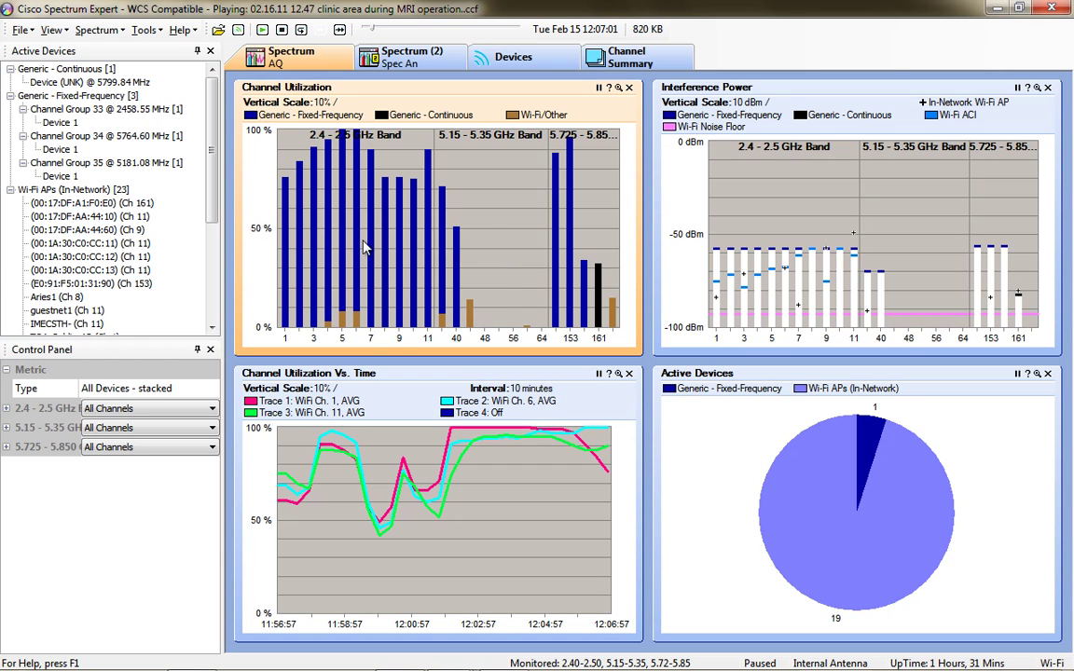
pyautogui.moveTo(388, 247)
pyautogui.moveTo(302, 230)
# - Resume MRI playback and cycle through analyzer, air-quality and Devices views, ending on the analyzer plots
pyautogui.click(262, 30)
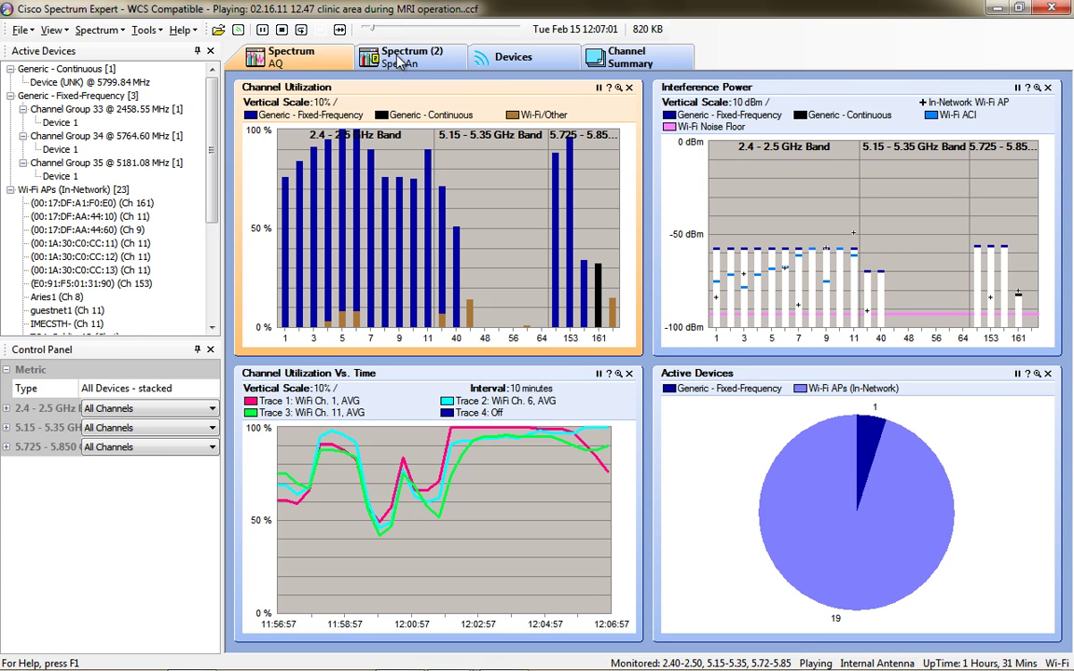
pyautogui.click(360, 54)
pyautogui.click(305, 53)
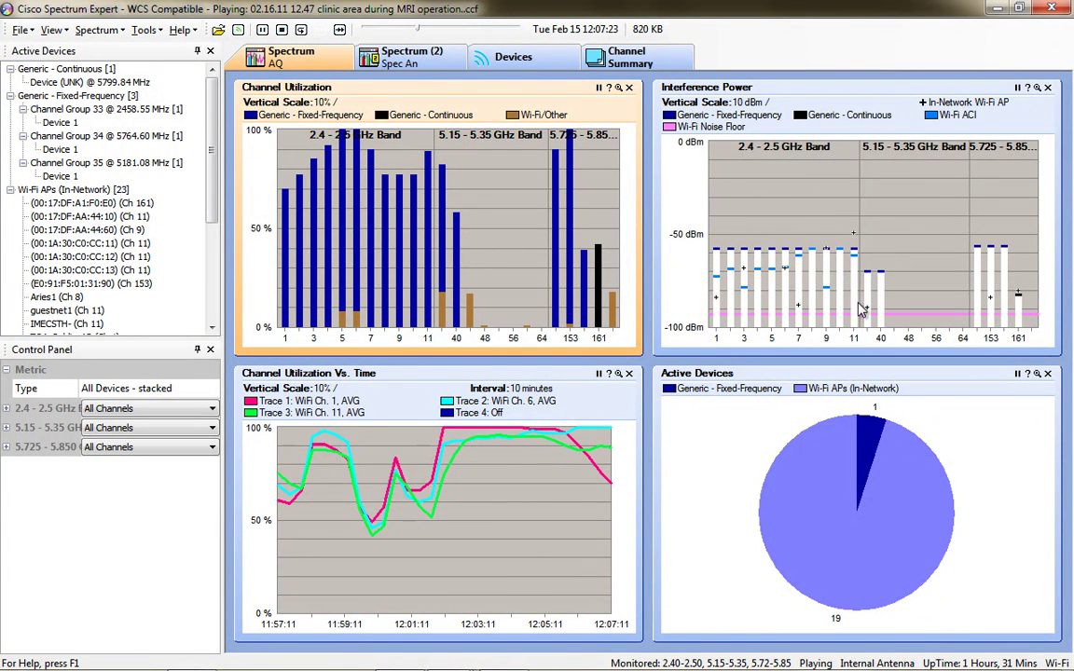
pyautogui.click(474, 60)
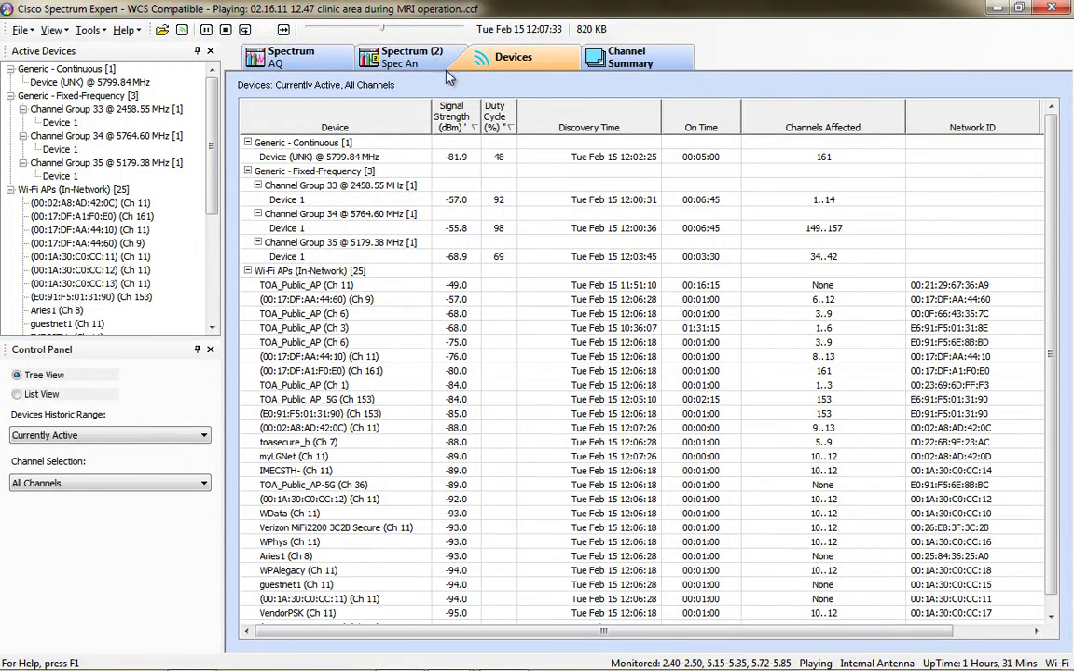
pyautogui.click(401, 58)
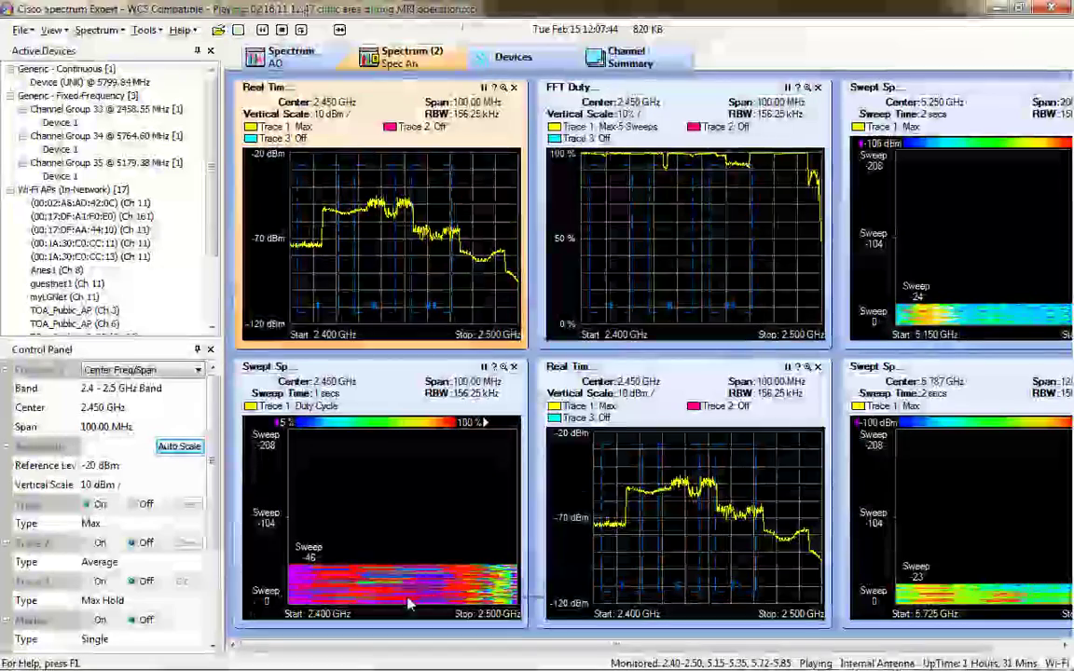
# - Maximize and restore the Swept Spectrogram, then show Devices listing 17 Wi-Fi APs and five interferers
pyautogui.moveTo(407, 604)
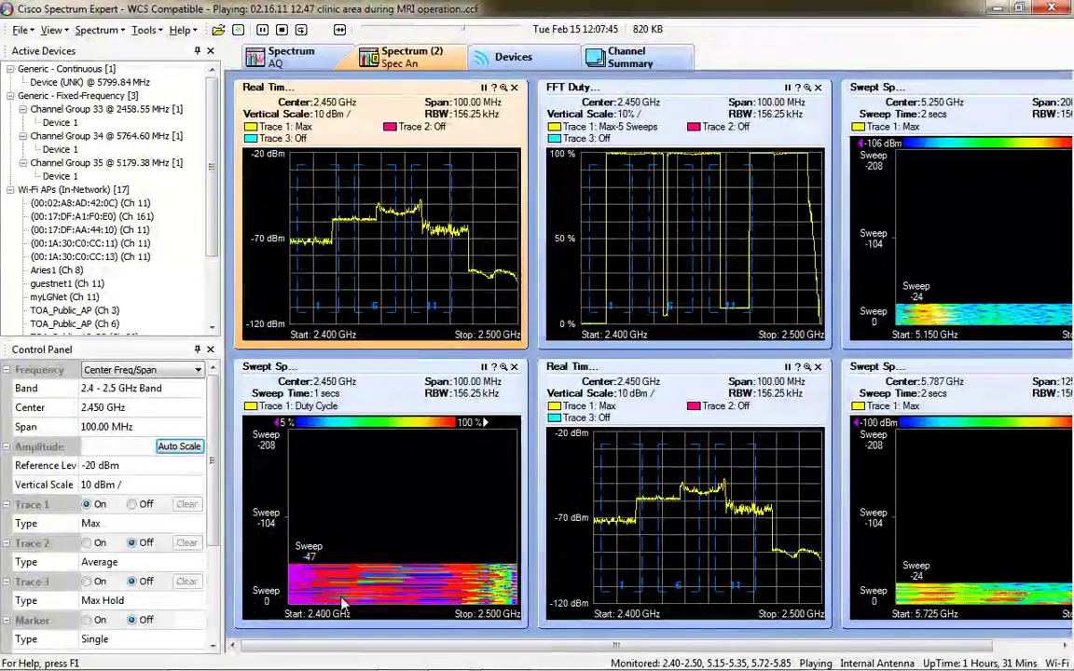
pyautogui.doubleClick(403, 373)
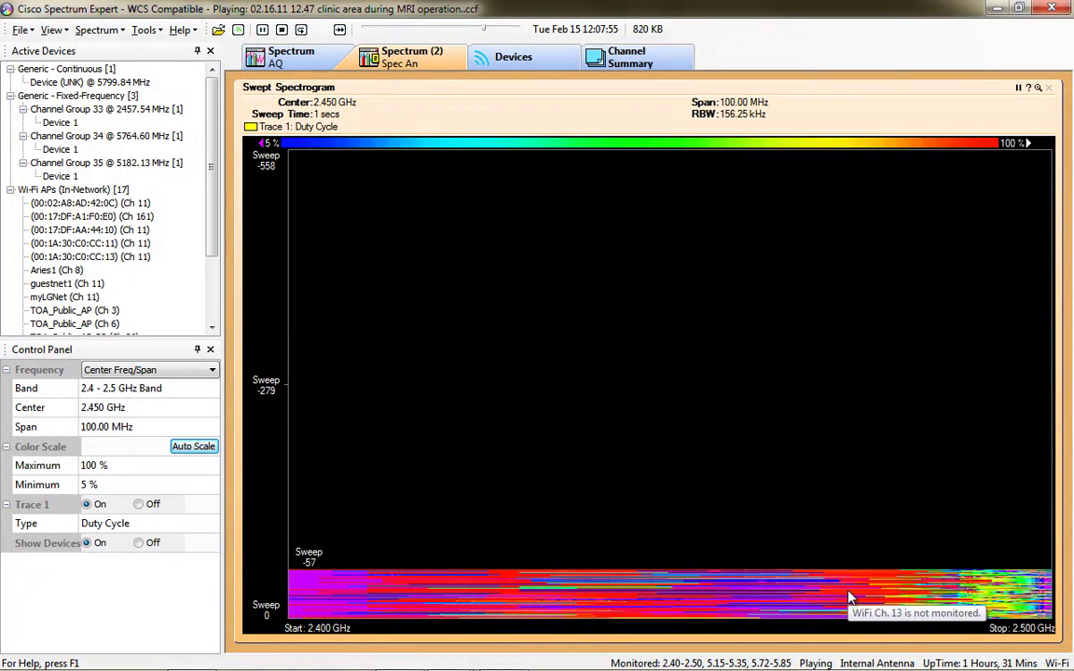
pyautogui.doubleClick(858, 94)
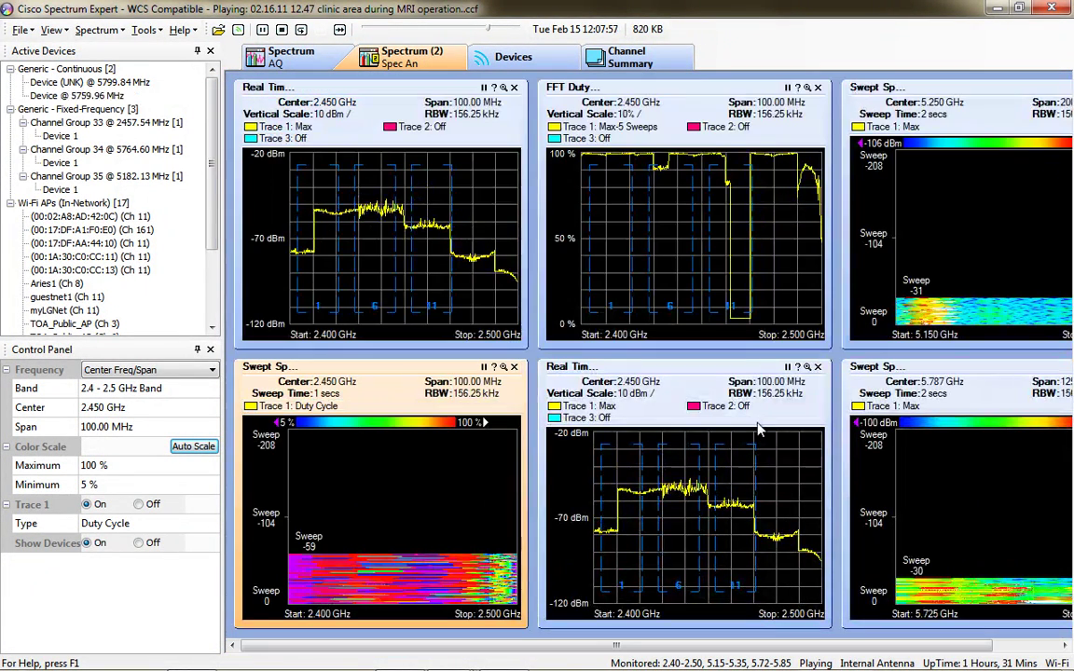
pyautogui.moveTo(671, 646)
pyautogui.mouseDown()
pyautogui.moveTo(714, 650)
pyautogui.moveTo(689, 650)
pyautogui.mouseUp()
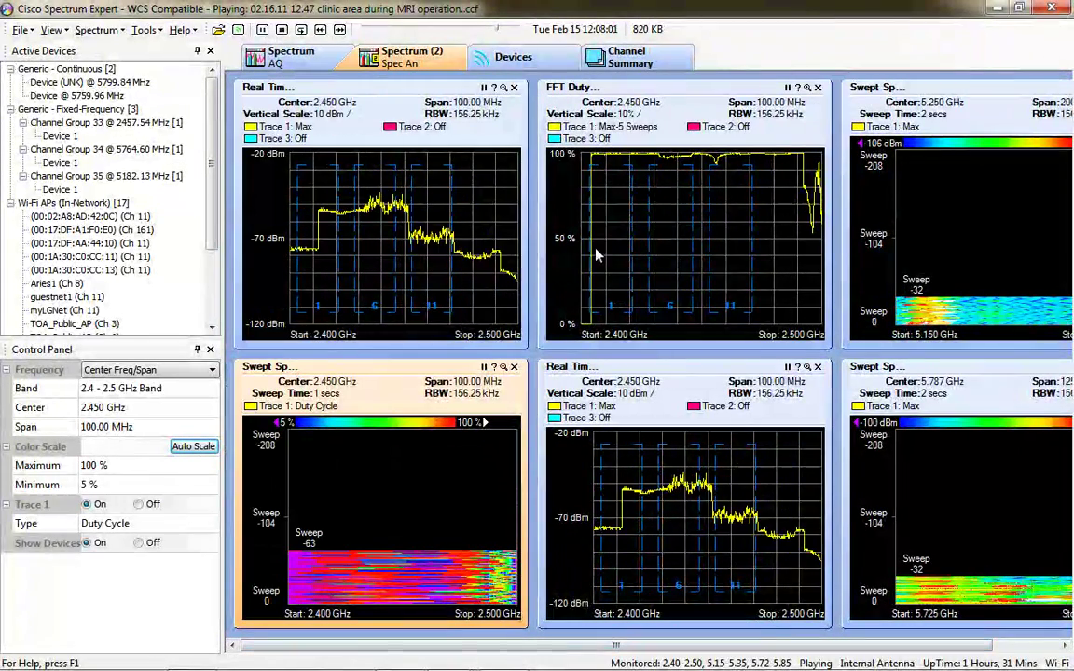
pyautogui.click(480, 56)
# - Pause the MRI capture and bring up the Bad Card capture's devices table window
pyautogui.click(209, 30)
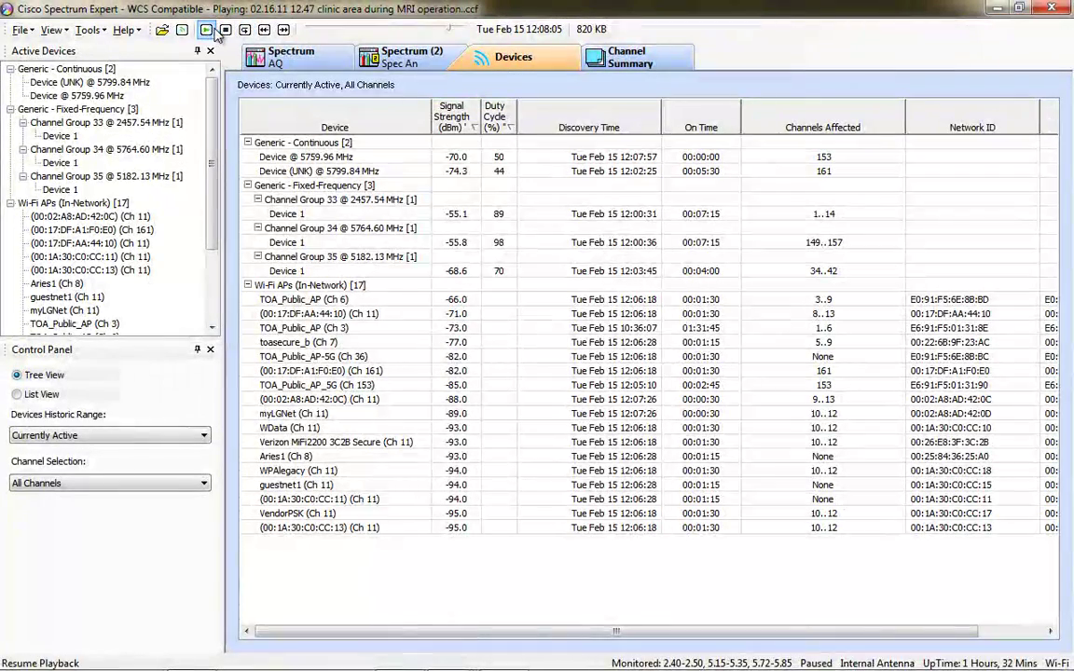
pyautogui.moveTo(449, 657)
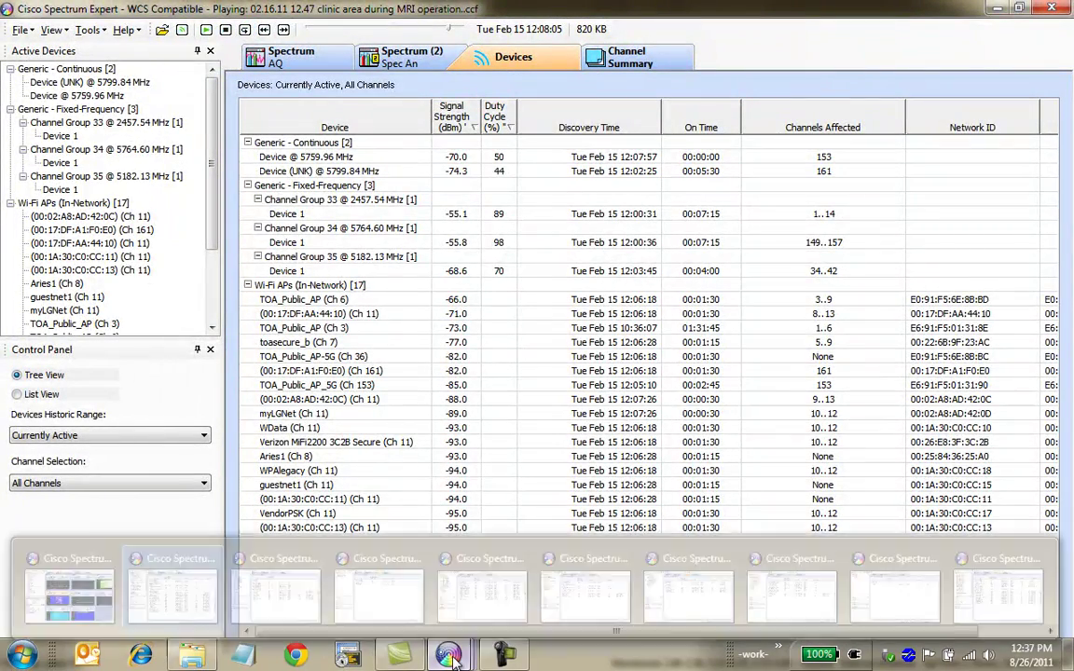
pyautogui.click(289, 579)
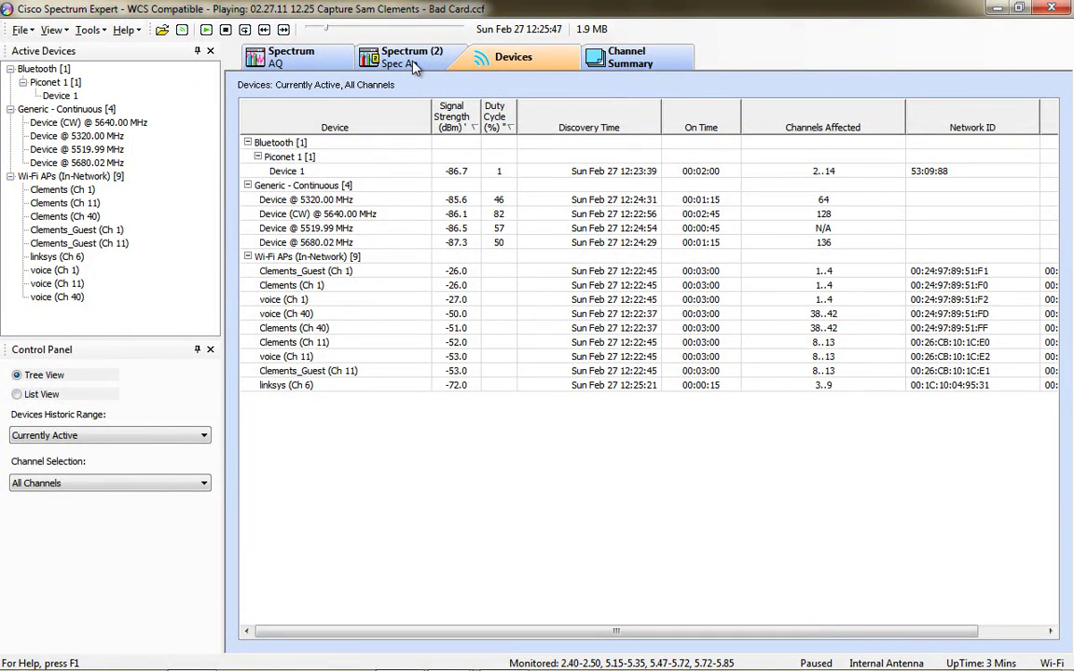
# - Show the Bad Card capture's Spectrum plots and resume its 5.47–5.725 GHz playback
pyautogui.click(416, 69)
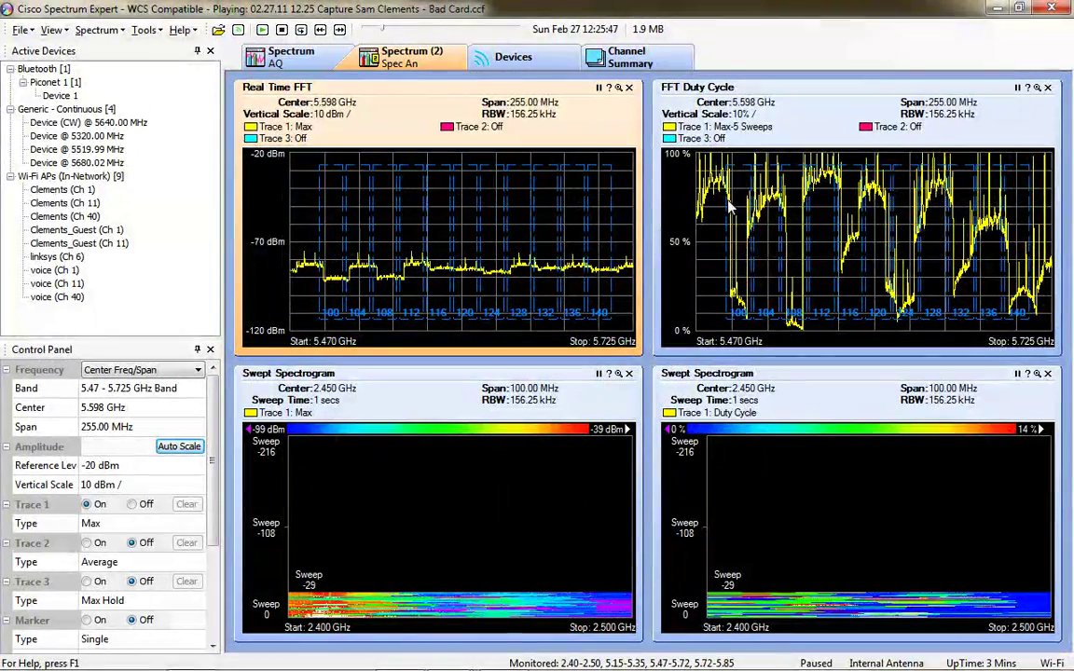
pyautogui.moveTo(742, 209)
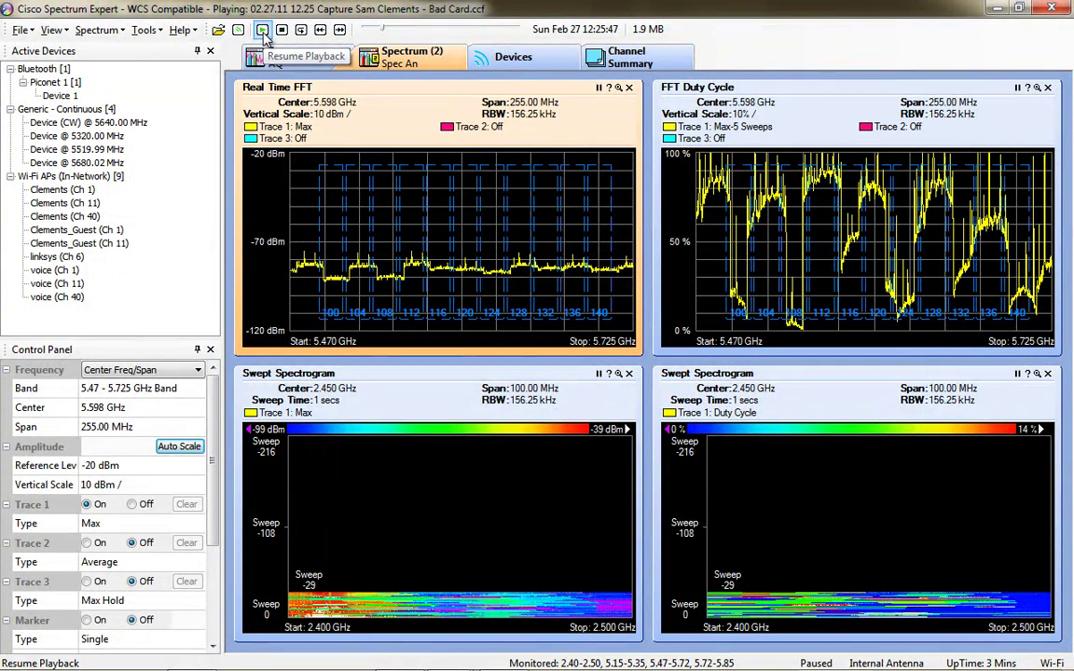
pyautogui.click(263, 32)
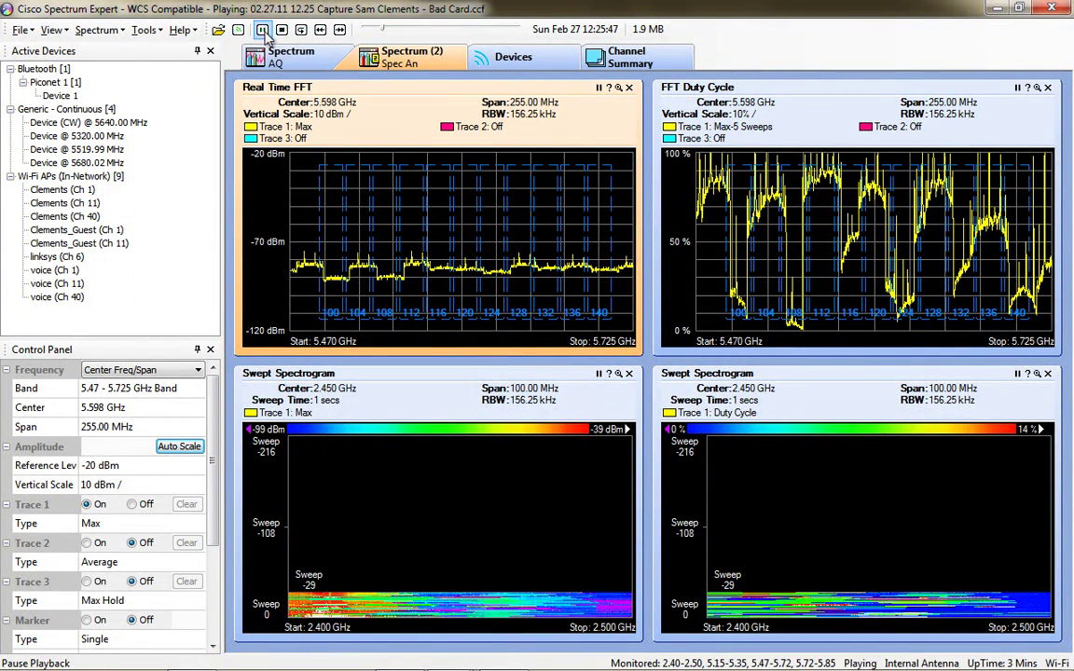